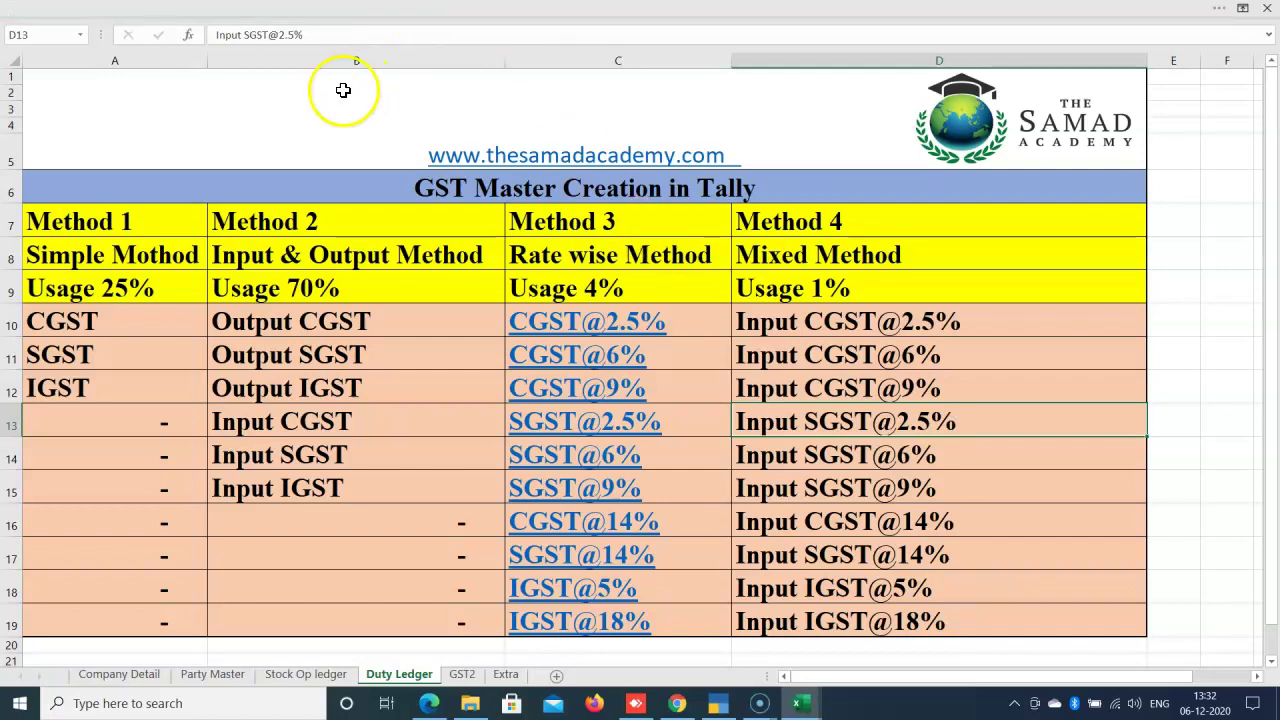
# Examine the GST ledger names listed for the four master creation methods in the Duty Ledger sheet
pyautogui.click(339, 58)
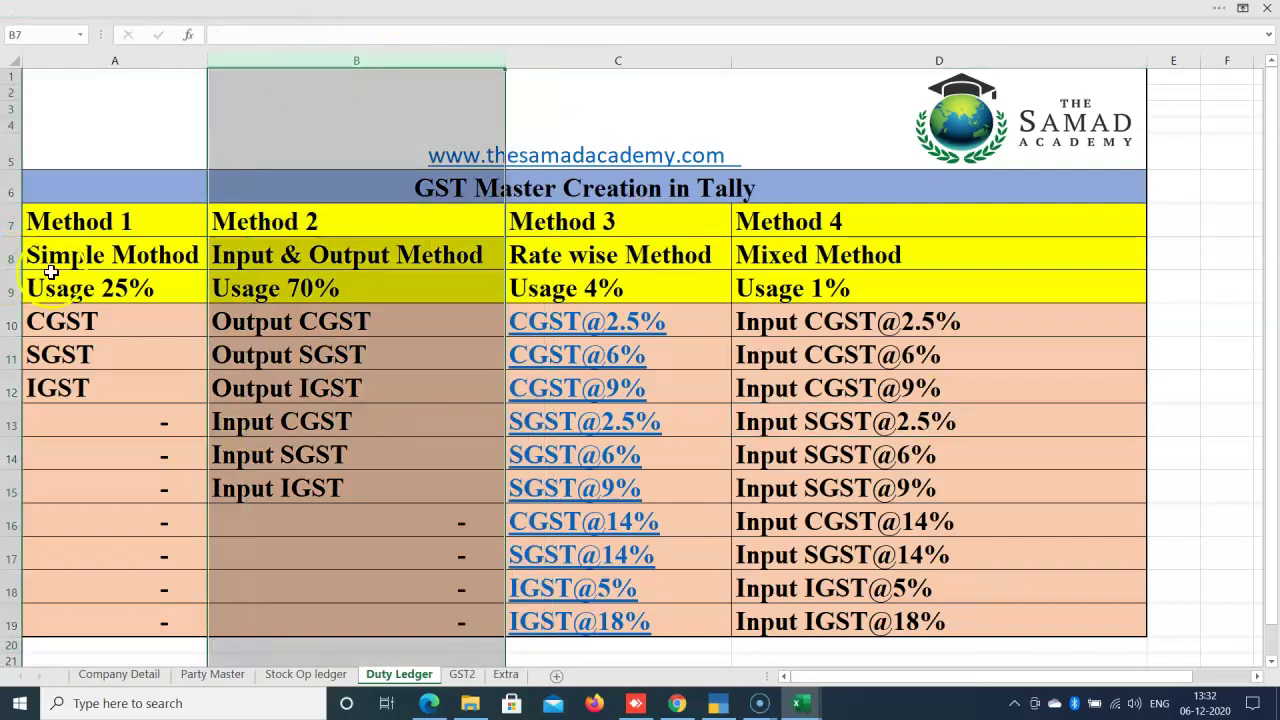
pyautogui.moveTo(60, 320); pyautogui.dragTo(92, 420)
pyautogui.moveTo(271, 323); pyautogui.dragTo(331, 491)
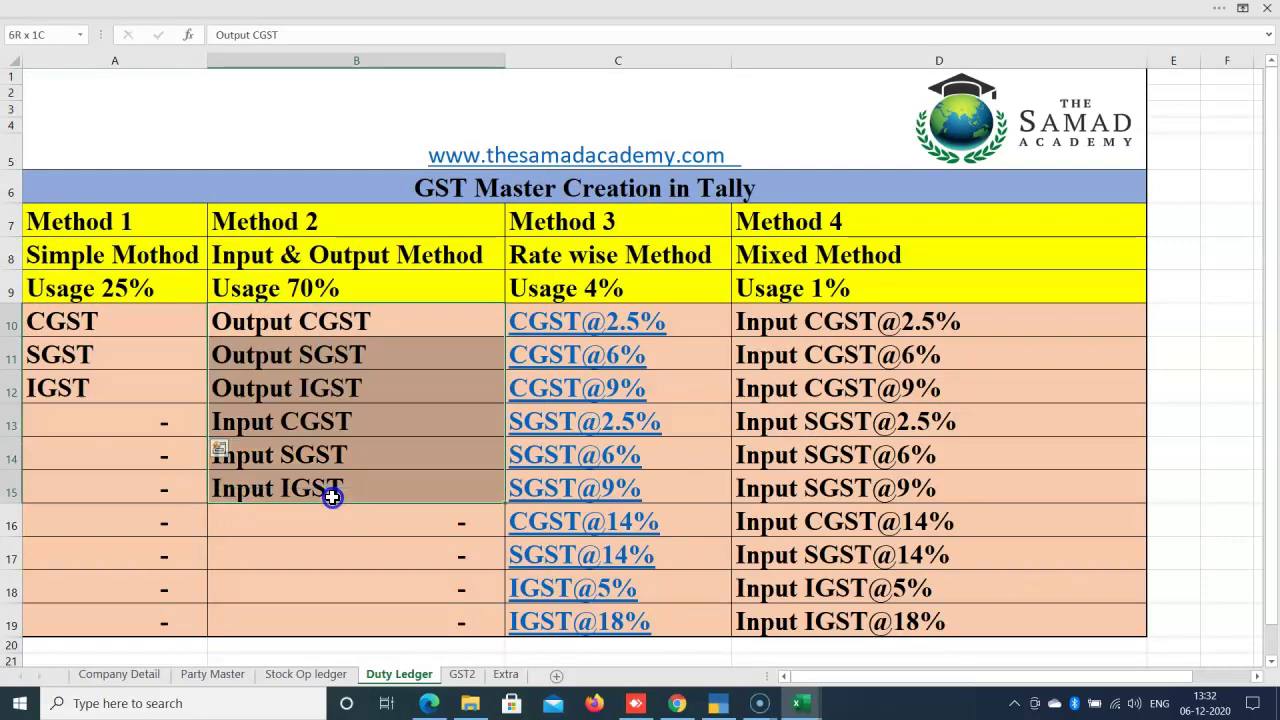
pyautogui.moveTo(703, 314); pyautogui.dragTo(737, 620)
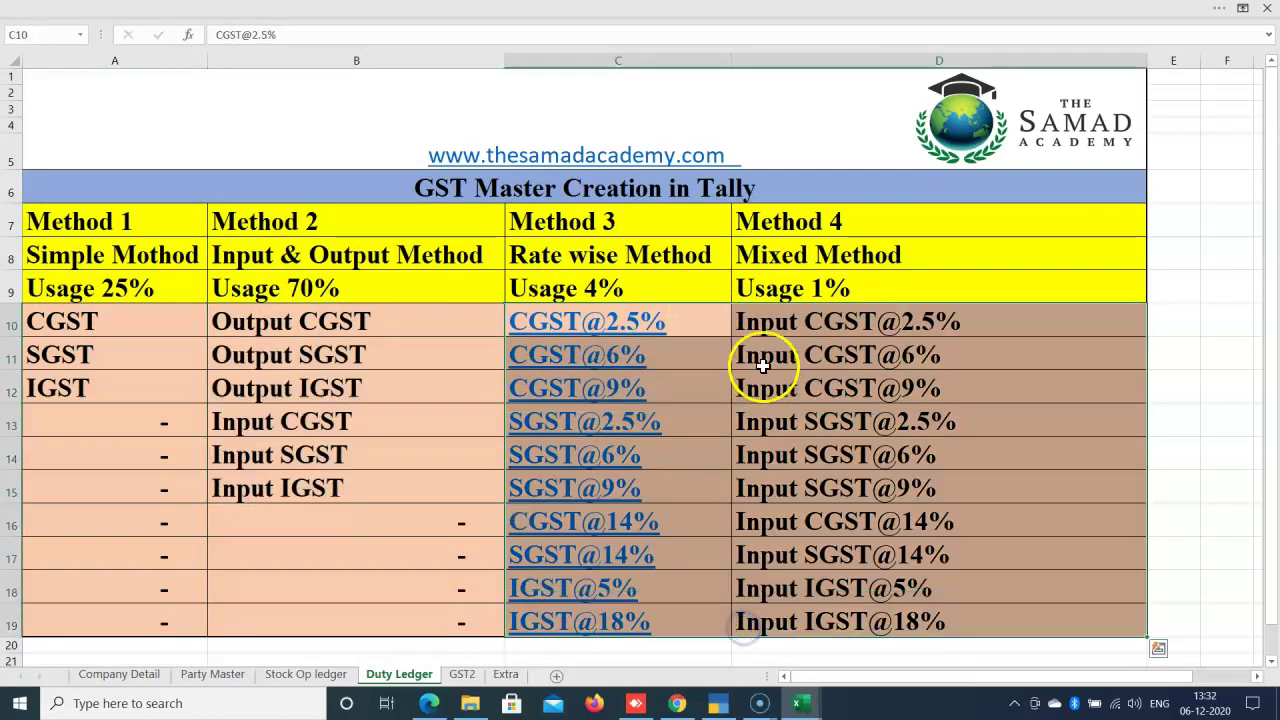
pyautogui.click(1058, 310)
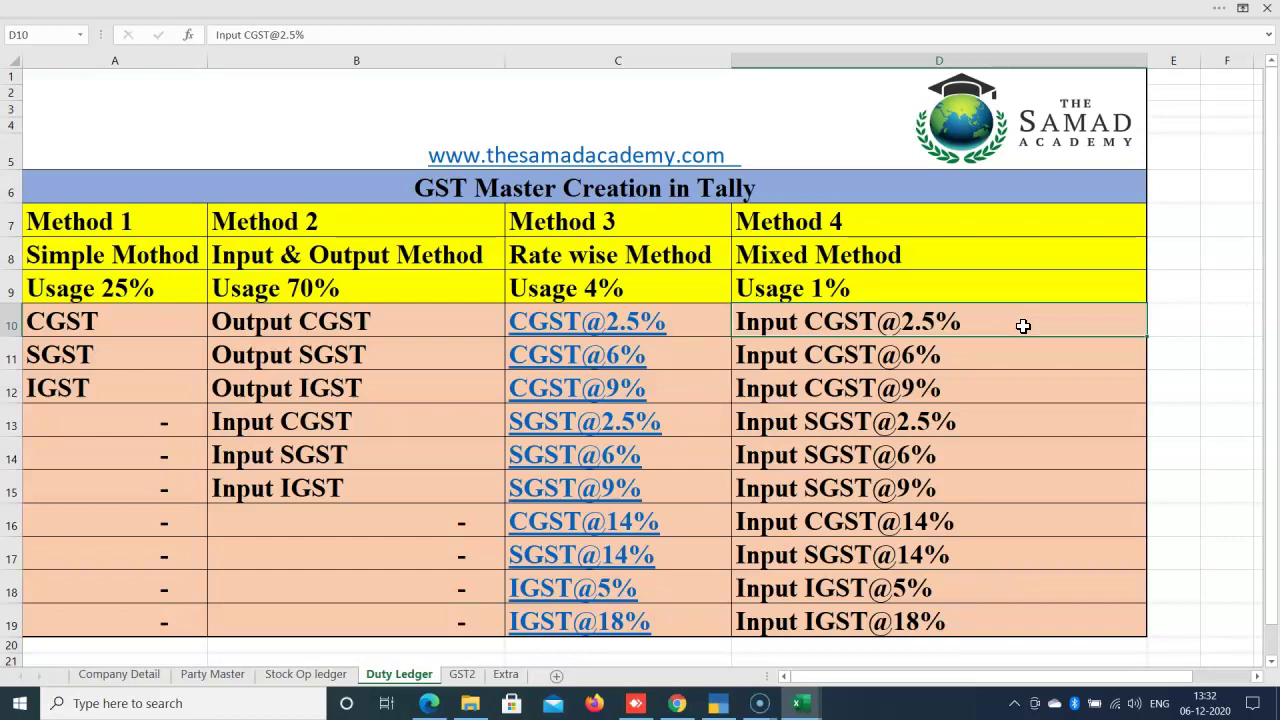
pyautogui.moveTo(408, 323); pyautogui.dragTo(437, 616)
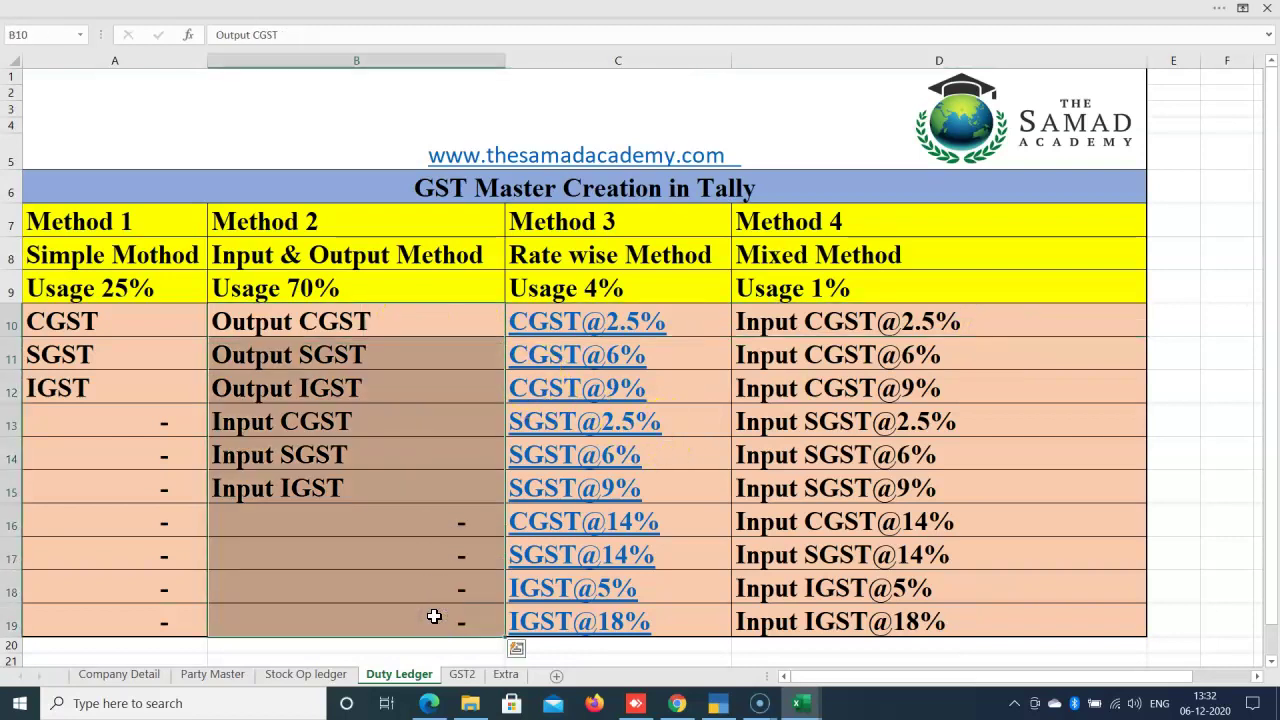
pyautogui.moveTo(676, 323); pyautogui.dragTo(729, 626)
pyautogui.moveTo(1008, 315); pyautogui.dragTo(1000, 585)
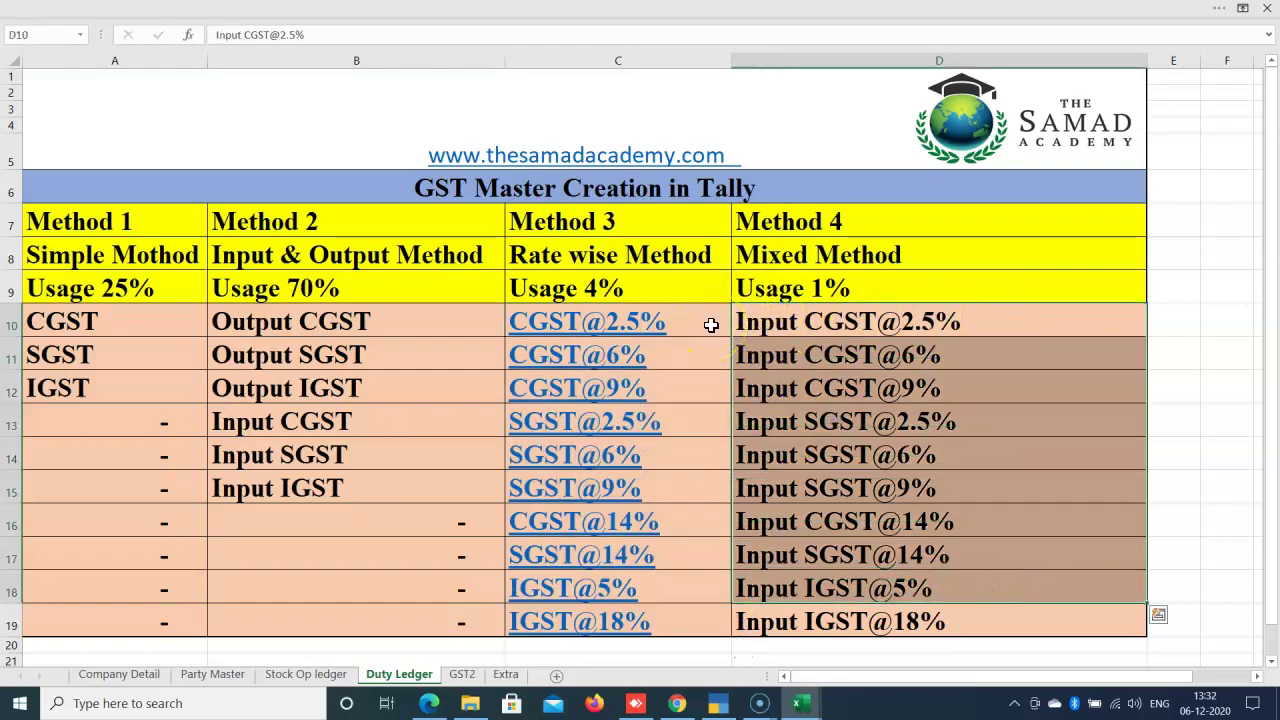
pyautogui.moveTo(709, 324); pyautogui.dragTo(720, 613)
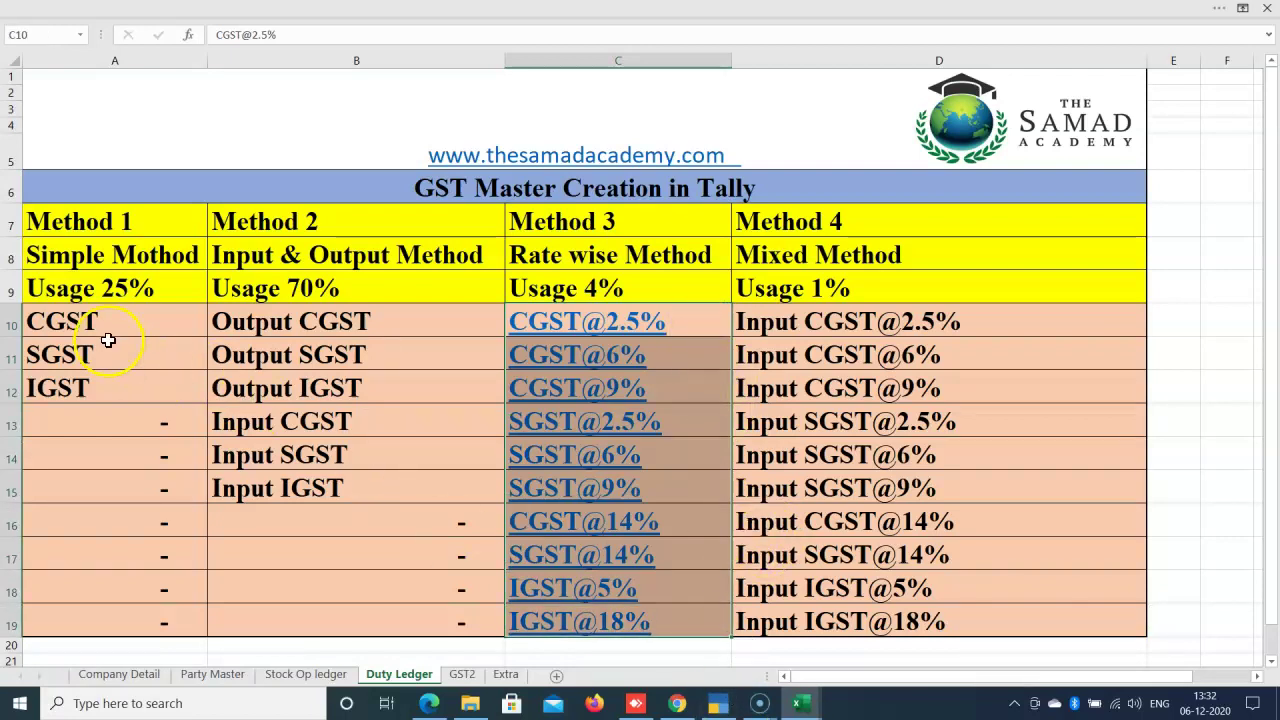
# Switch to TallyPrime and open a blank ledger creation form
pyautogui.click(718, 703)
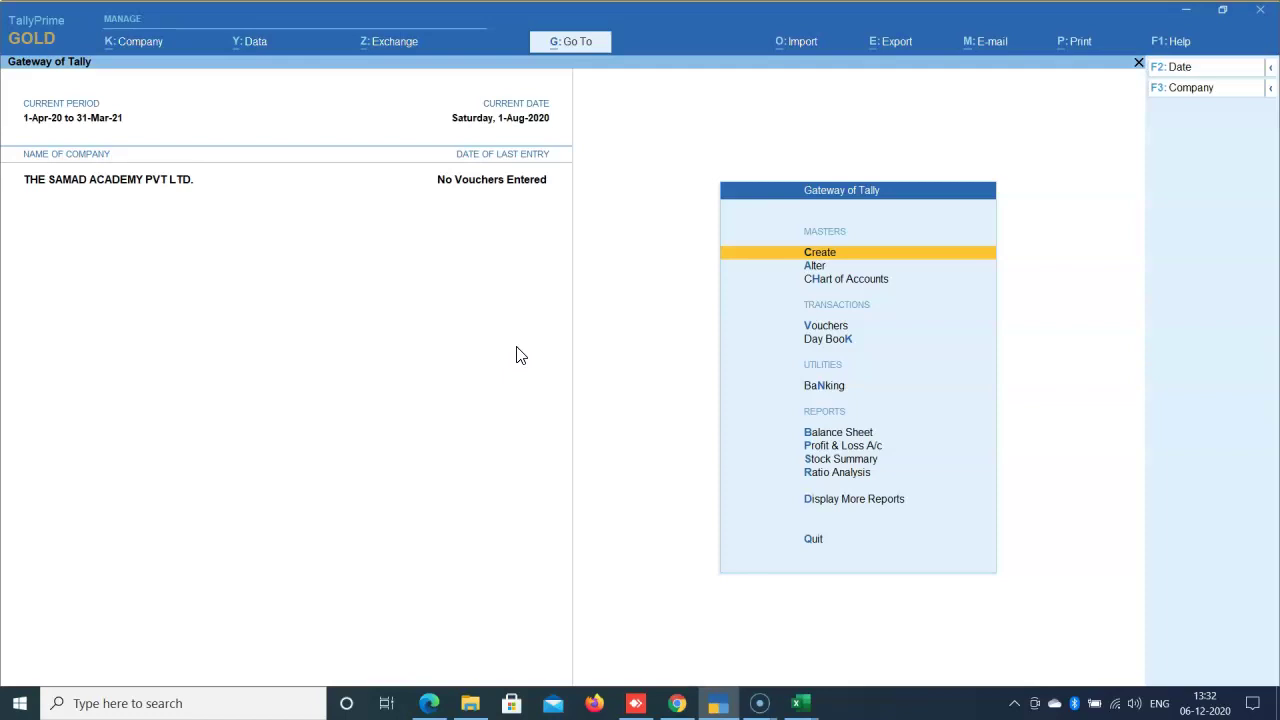
pyautogui.press('Return')
pyautogui.press('Down')
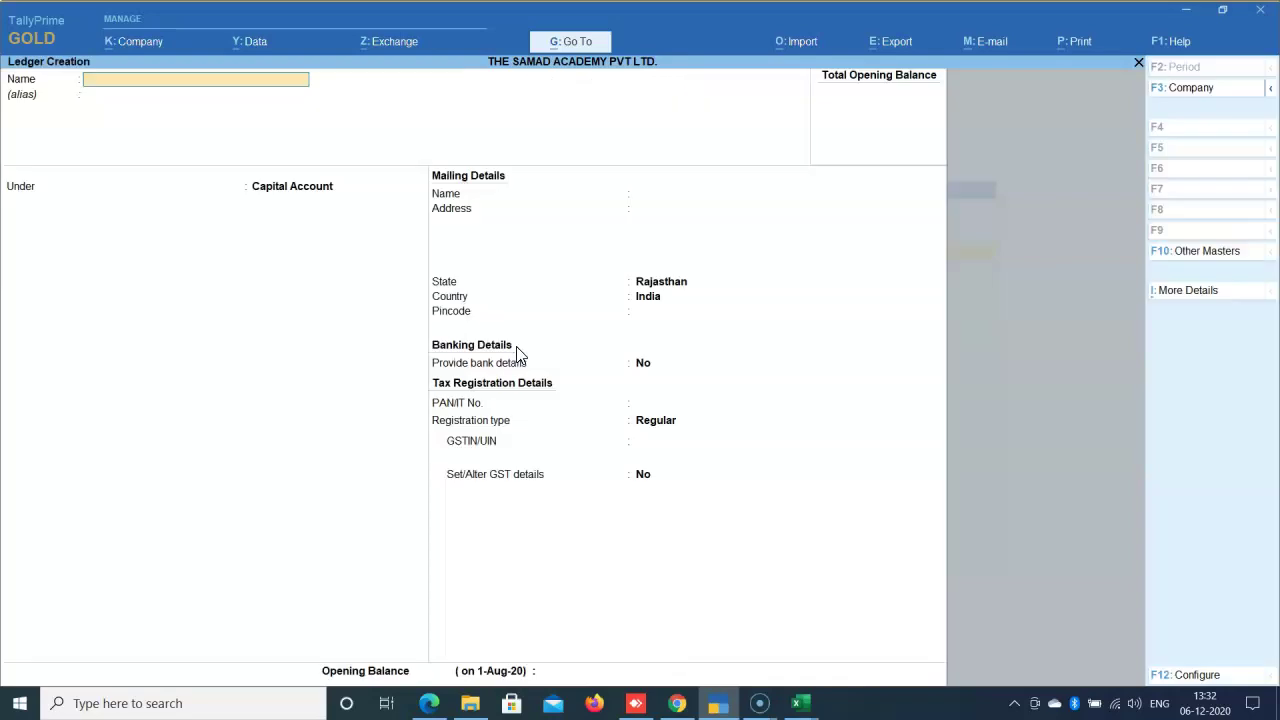
# Create a CGST ledger under Duties & Taxes with duty type GST, tax type Central Tax and rounding Not Applicable
pyautogui.write('CGST')
pyautogui.press('Return')
pyautogui.write('DU')
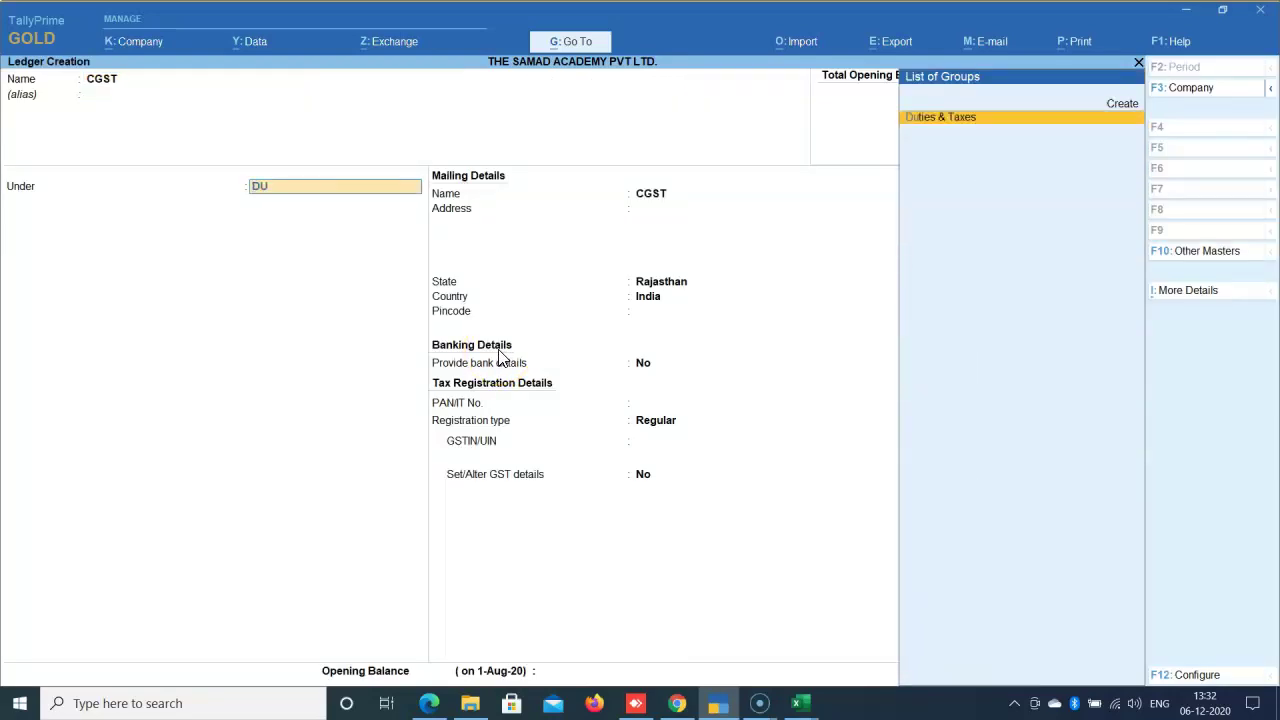
pyautogui.press('Return')
pyautogui.press('Up')
pyautogui.press('Return')
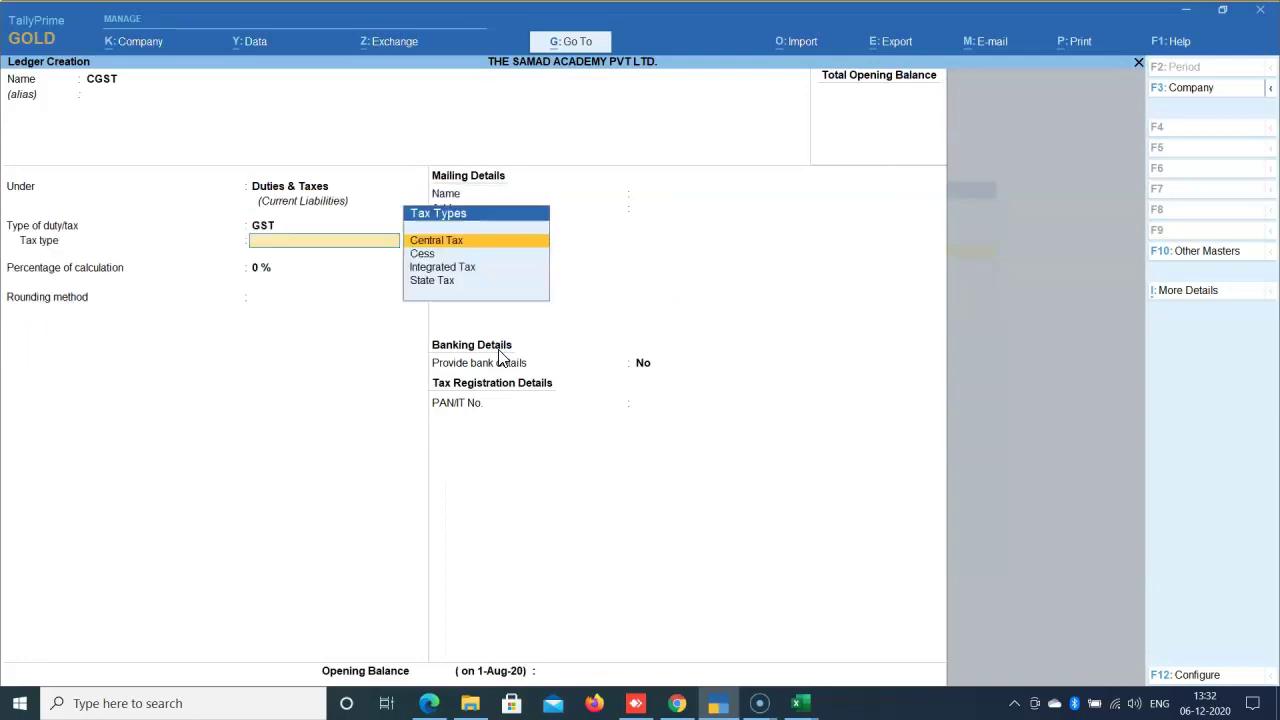
pyautogui.press('Return')
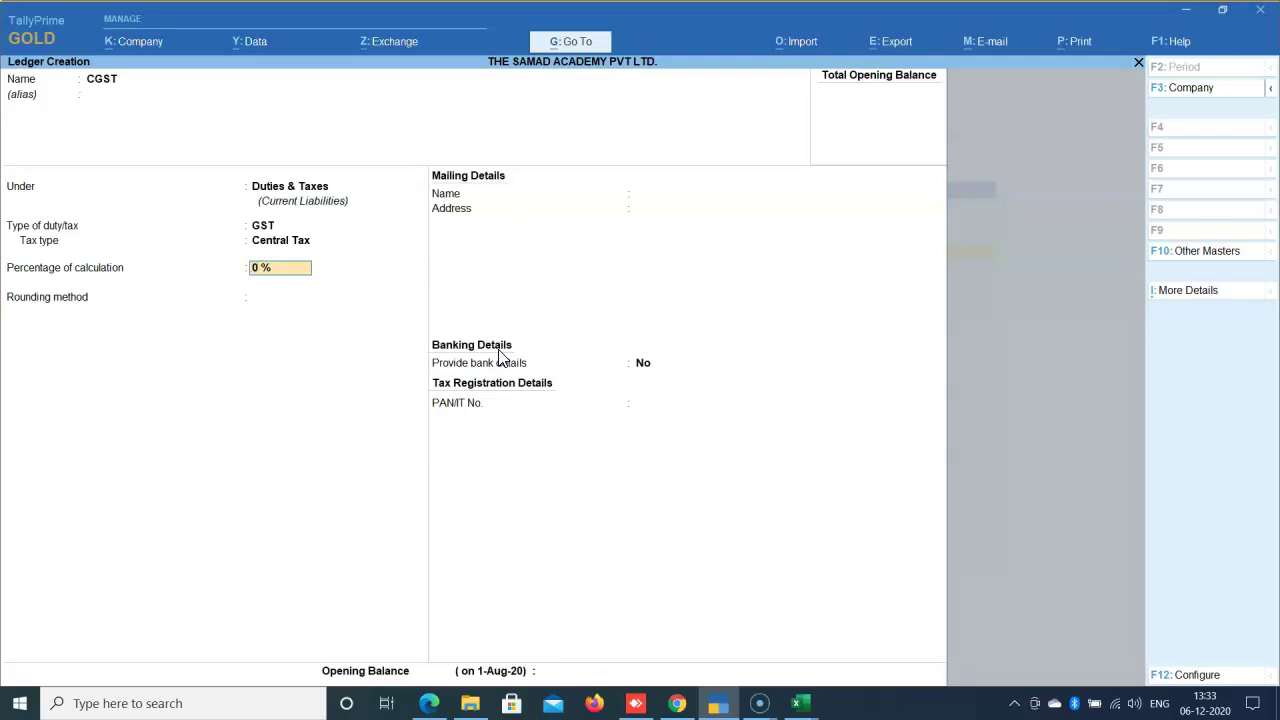
pyautogui.press('Return')
pyautogui.press('Return')
pyautogui.press('Return')
pyautogui.press('Return')
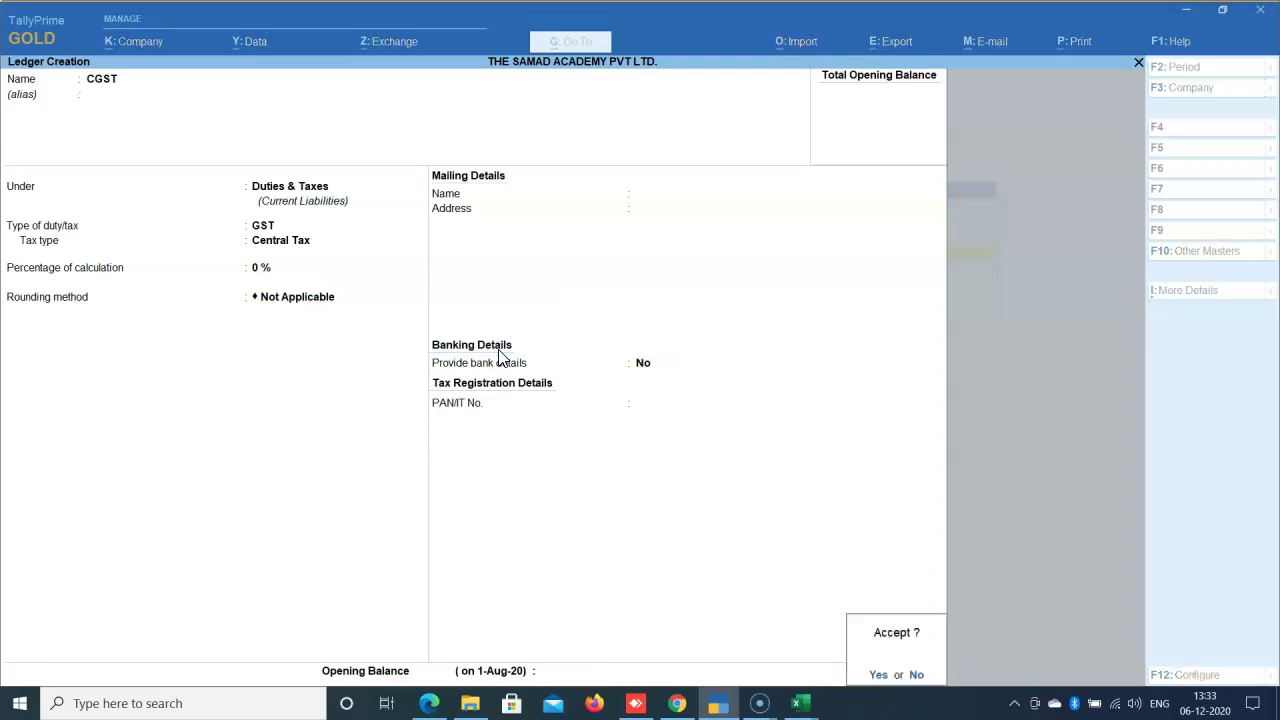
pyautogui.press('Return')
pyautogui.write('CGST')
pyautogui.press('Return')
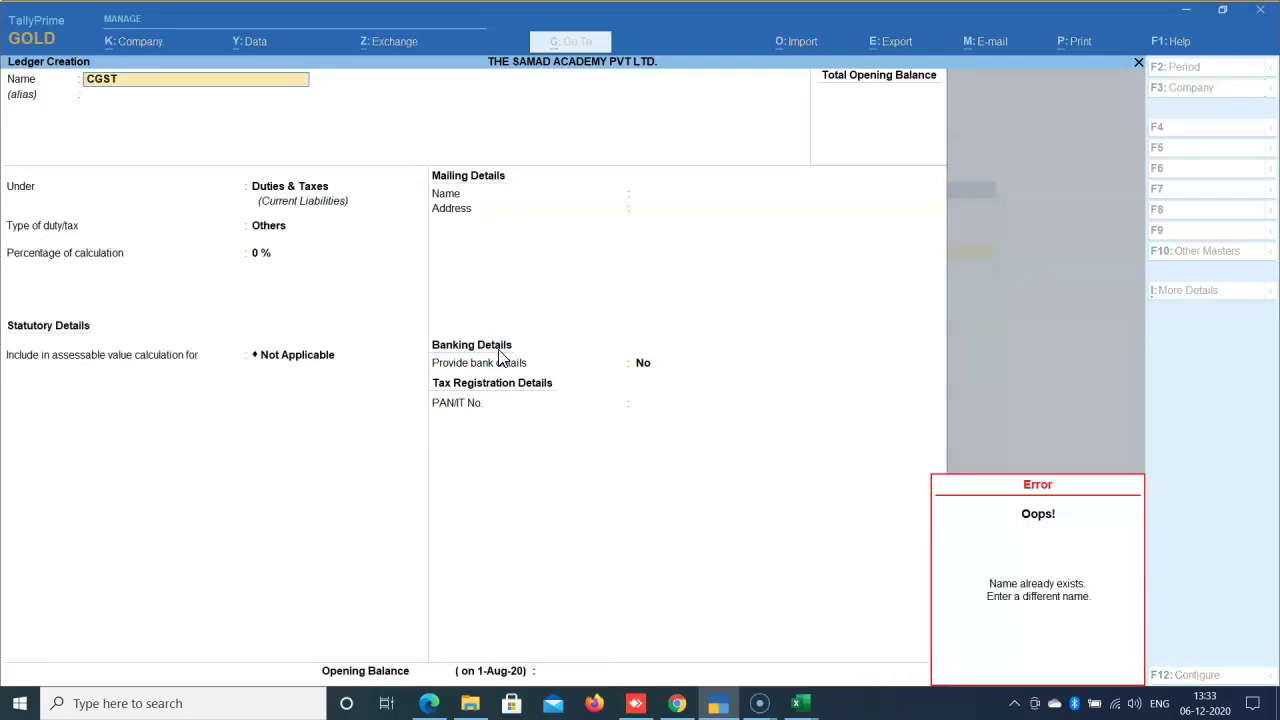
pyautogui.press('Escape')
# Create an SGST ledger under Duties & Taxes with duty type GST, tax type State Tax and rounding Not Applicable
pyautogui.write('SGST')
pyautogui.press('Return')
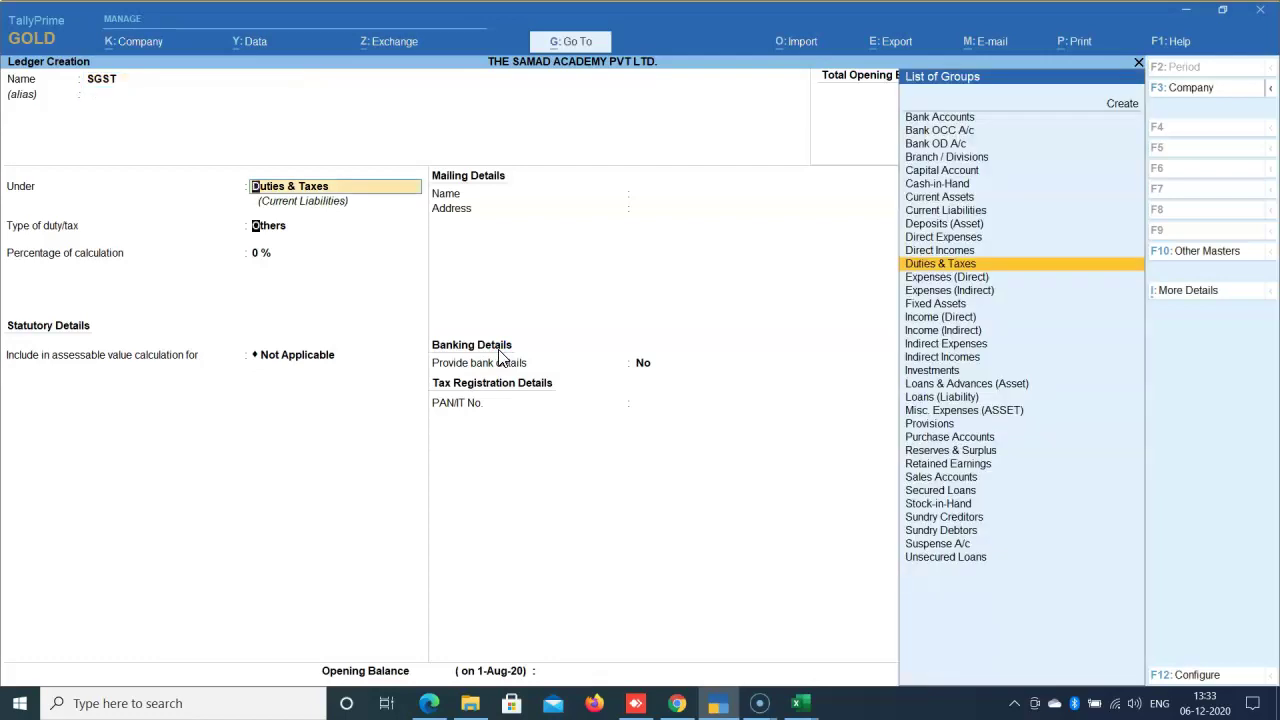
pyautogui.press('Return')
pyautogui.press('Up')
pyautogui.press('Return')
pyautogui.press('Down')
pyautogui.press('Down')
pyautogui.press('Down')
pyautogui.press('Return')
pyautogui.press('Return')
pyautogui.press('Return')
pyautogui.press('Return')
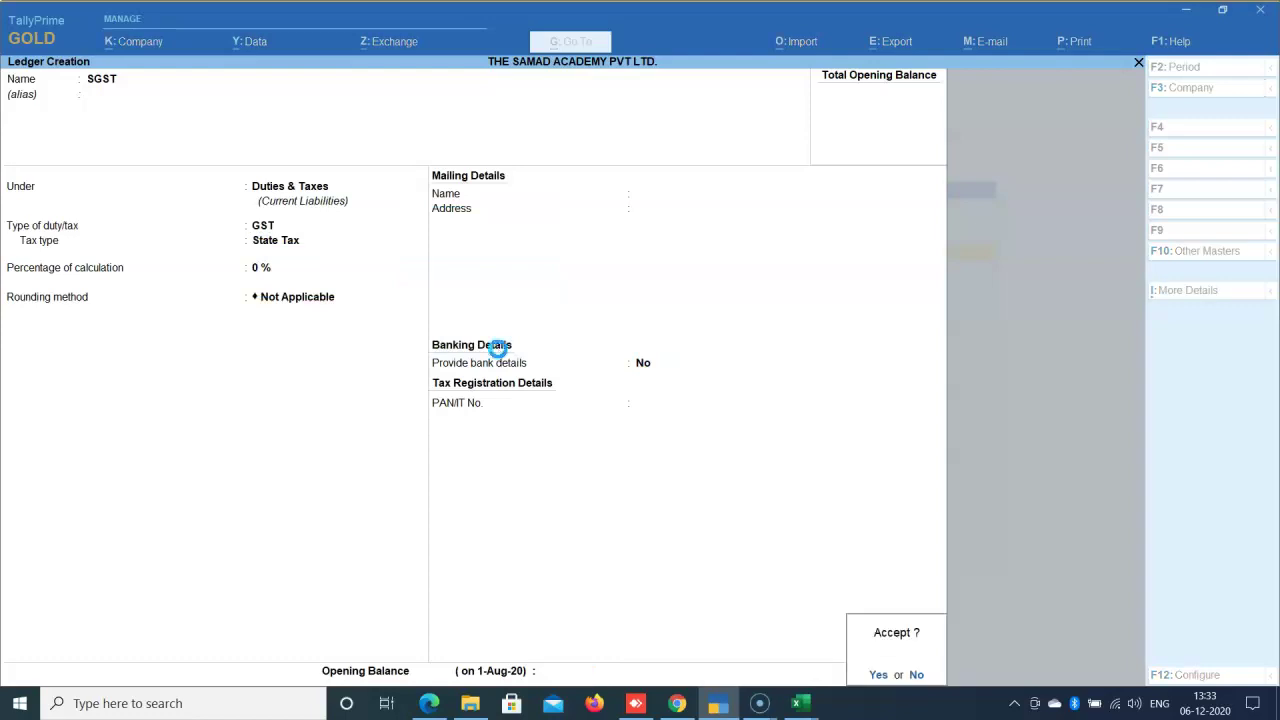
pyautogui.press('Return')
# Create an IGST ledger under Duties & Taxes with duty type GST, tax type Integrated Tax and rounding Not Applicable
pyautogui.write('IGST')
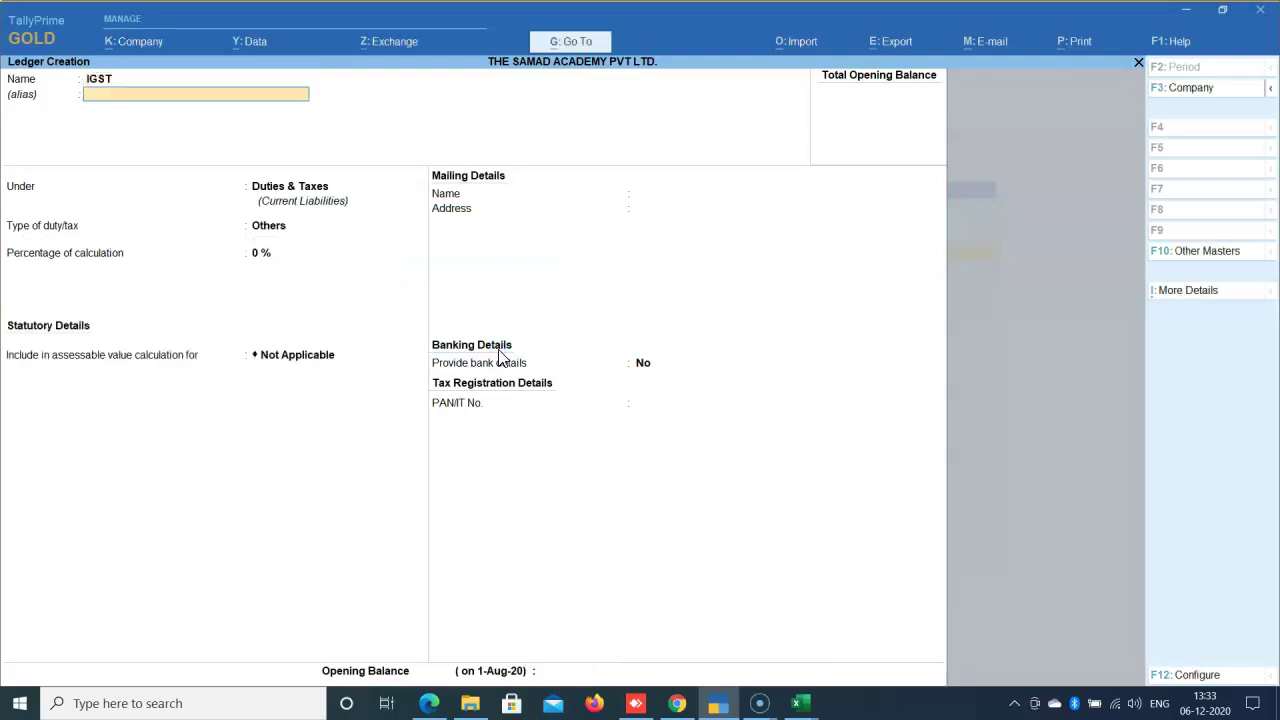
pyautogui.press('Return')
pyautogui.press('Return')
pyautogui.press('Up')
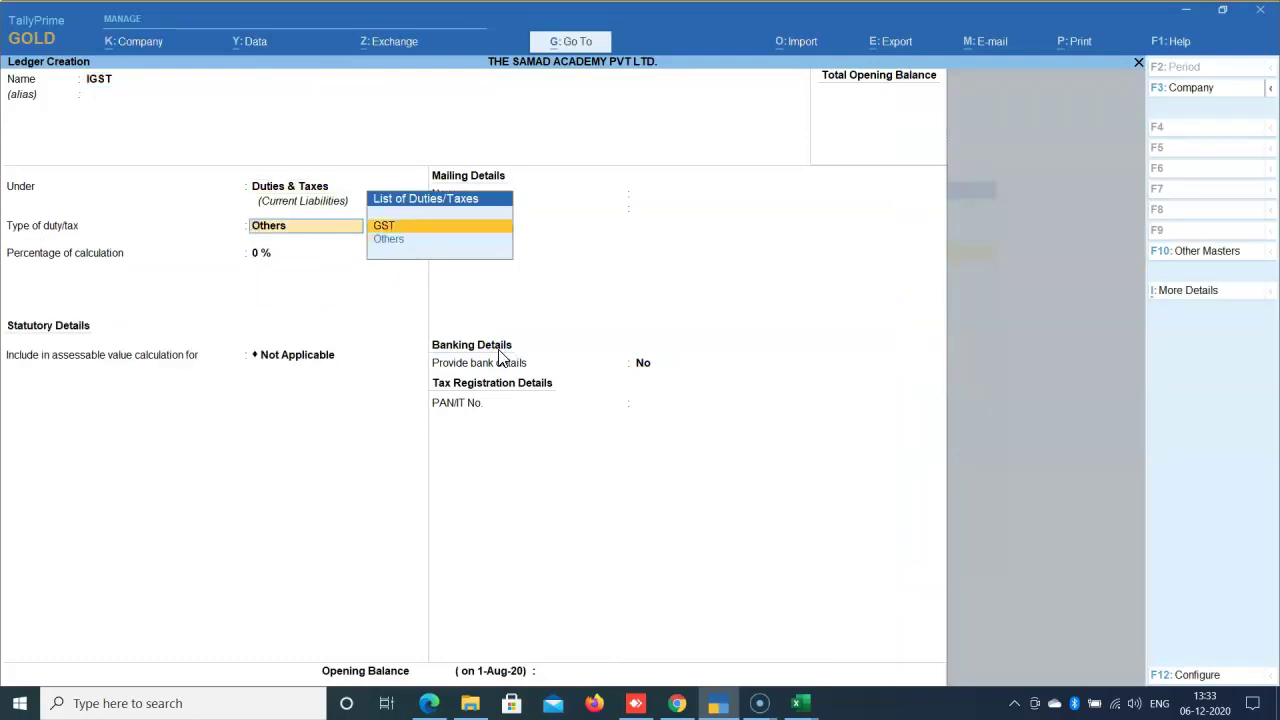
pyautogui.press('Return')
pyautogui.press('Down')
pyautogui.press('Down')
pyautogui.press('Return')
pyautogui.press('Return')
pyautogui.press('Return')
pyautogui.press('Return')
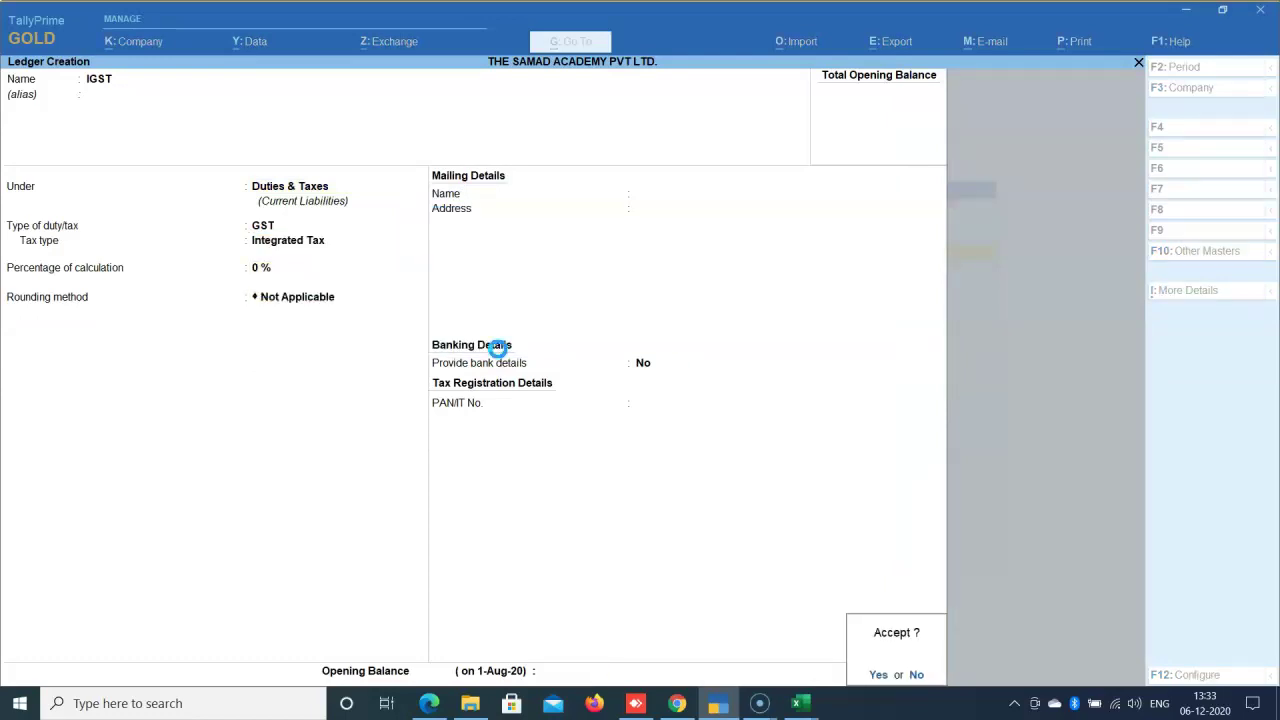
pyautogui.press('Return')
# Enter a new ledger CESS under Duties & Taxes with duty type GST and tax type Cess
pyautogui.write('CESS')
pyautogui.press('Return')
pyautogui.press('Return')
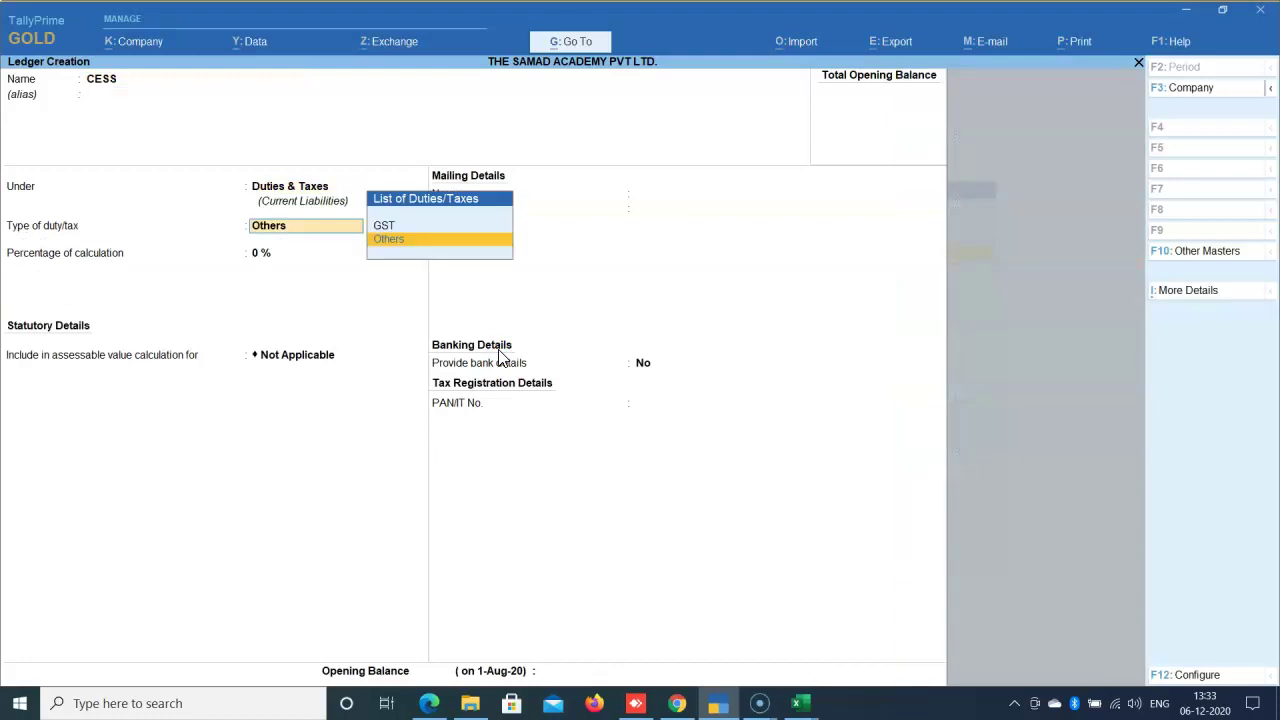
pyautogui.press('Up')
pyautogui.press('Return')
pyautogui.press('Down')
pyautogui.press('Down')
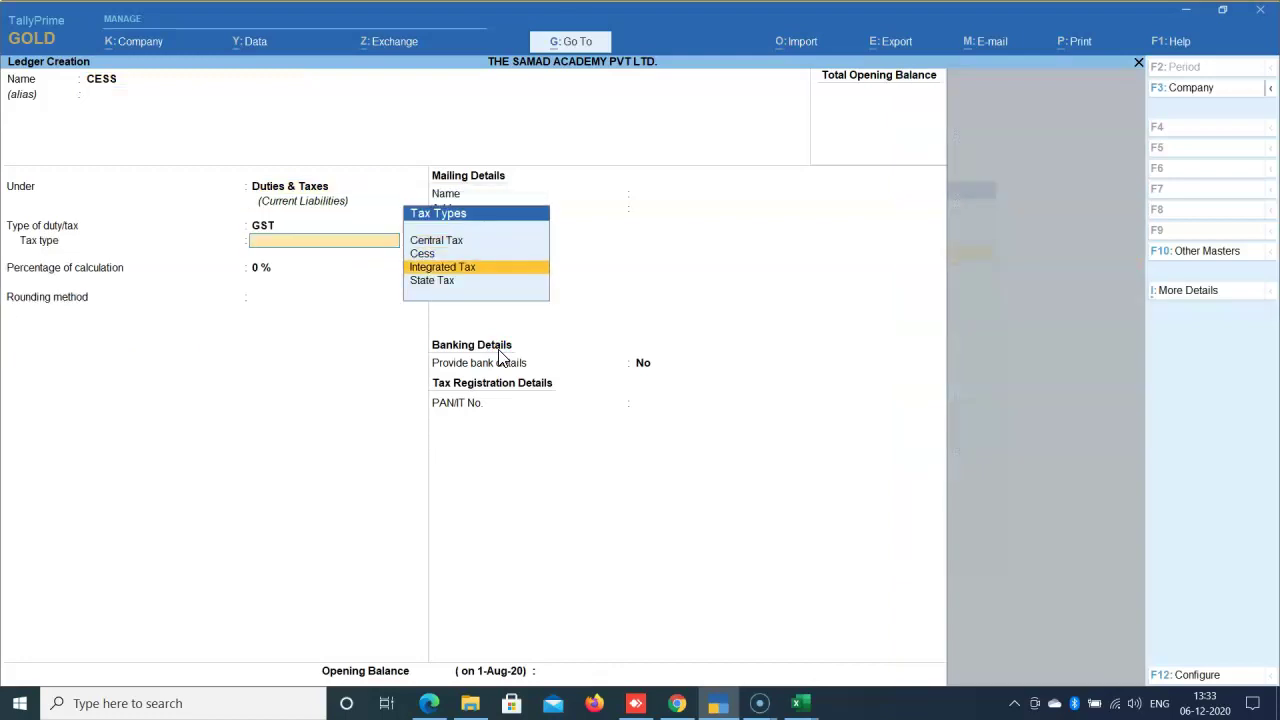
pyautogui.press('Up')
pyautogui.press('Return')
# Set the CESS ledger's valuation type to Based on Value and rounding to Not Applicable, and save the ledger
pyautogui.press('Down')
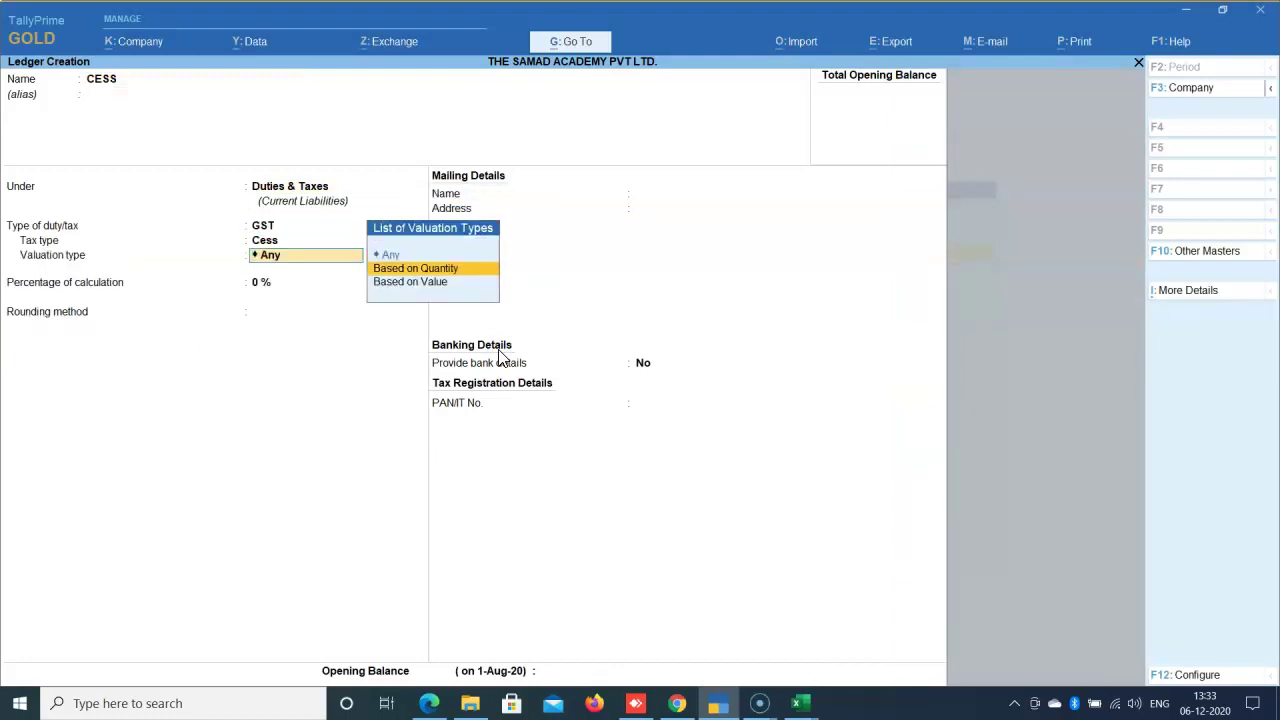
pyautogui.press('Down')
pyautogui.press('Return')
pyautogui.press('Return')
pyautogui.press('Return')
pyautogui.press('Return')
pyautogui.press('Return')
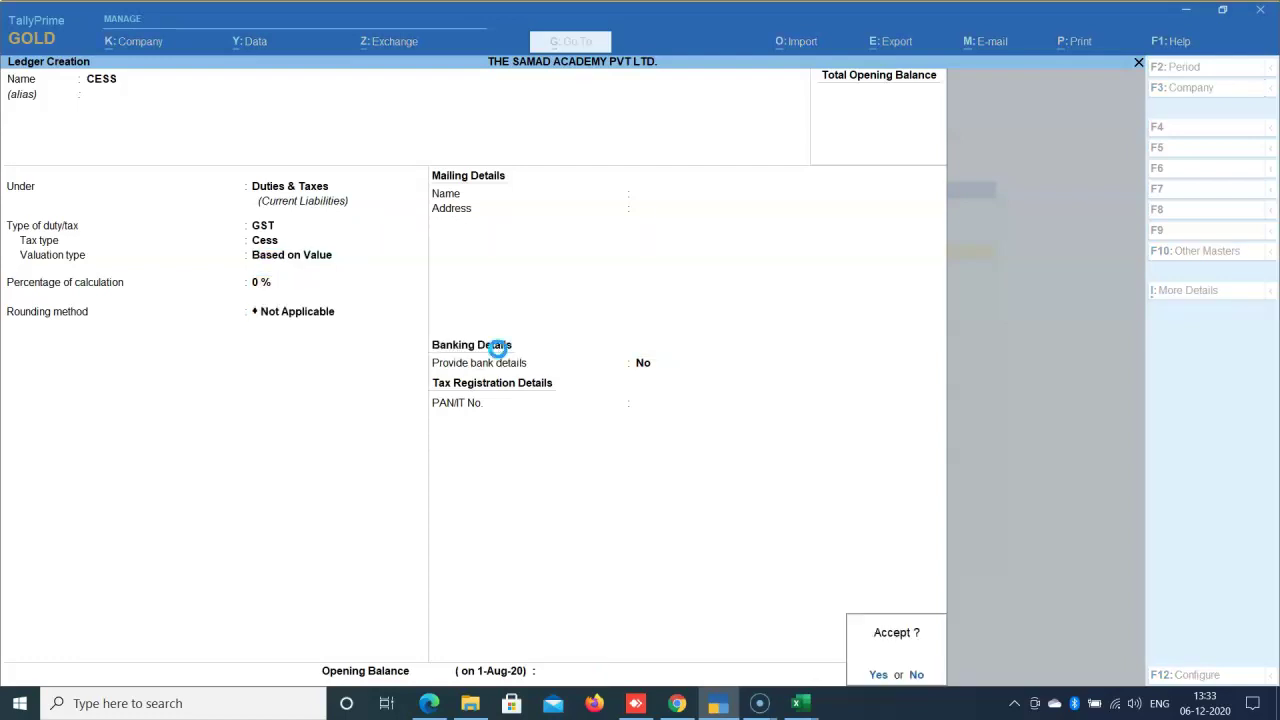
pyautogui.press('Return')
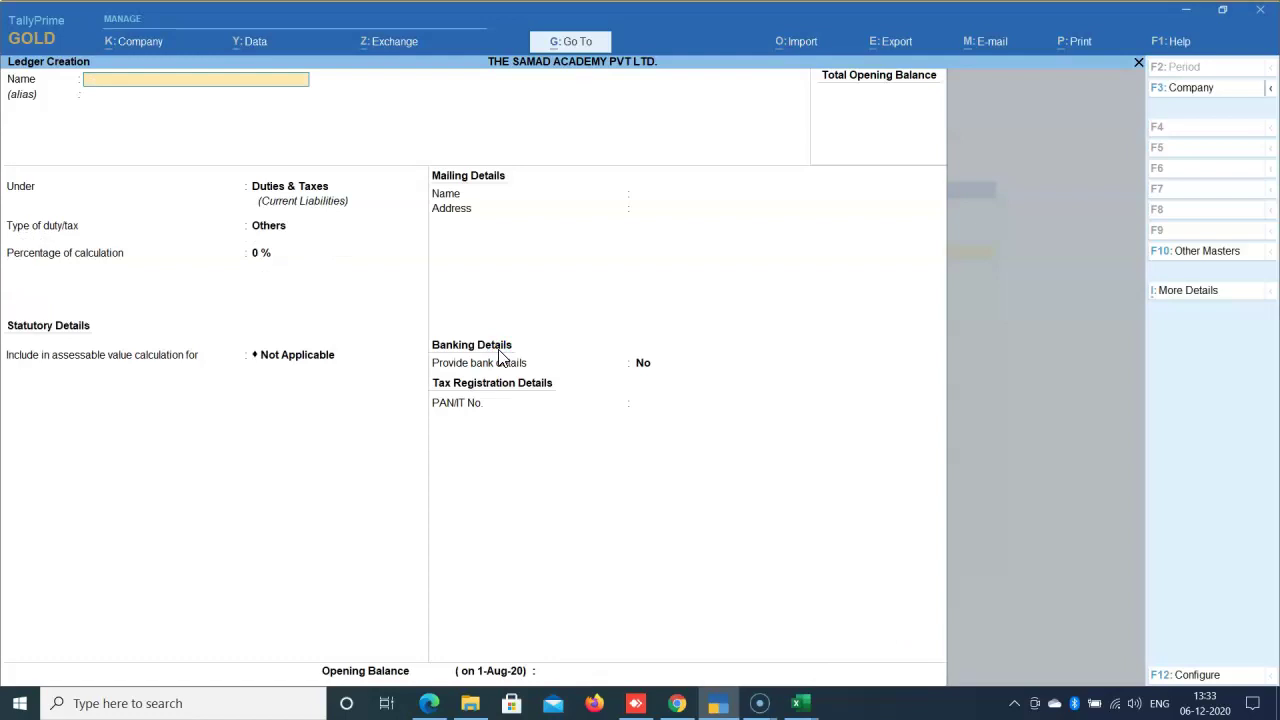
# Name the next ledger Input CGST and leave its alias blank
pyautogui.write('Ini')
pyautogui.write('pu')
pyautogui.press('BackSpace')
pyautogui.press('BackSpace')
pyautogui.write('t CGX')
pyautogui.press('BackSpace')
pyautogui.write('ST')
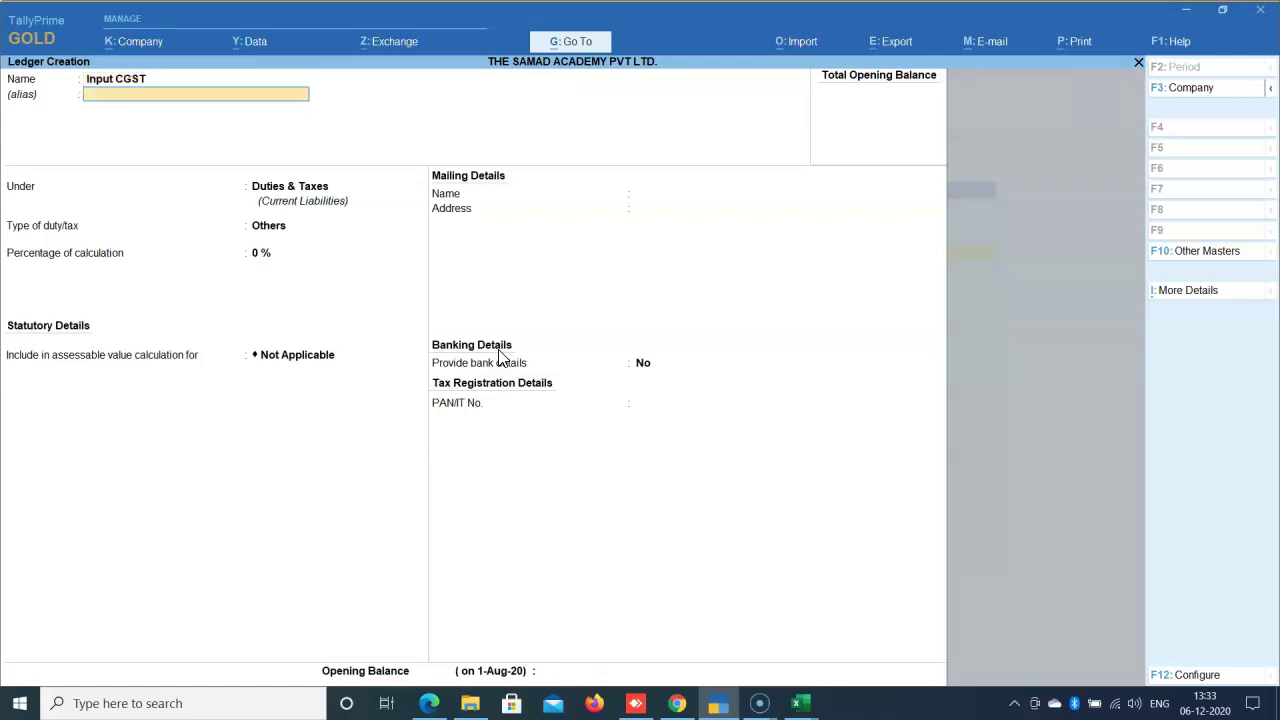
pyautogui.press('Return')
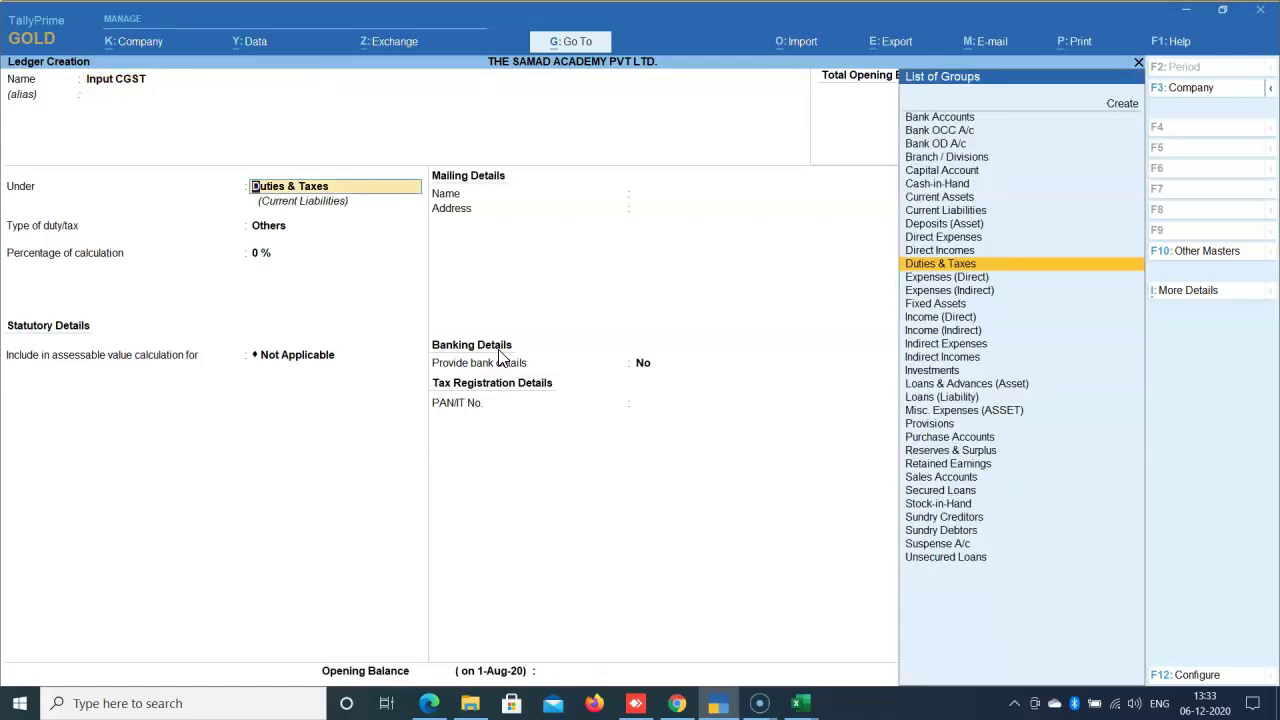
# Save the Input CGST ledger under Duties & Taxes with duty type GST and tax type Central Tax
pyautogui.press('Return')
pyautogui.press('Up')
pyautogui.press('Return')
pyautogui.press('Return')
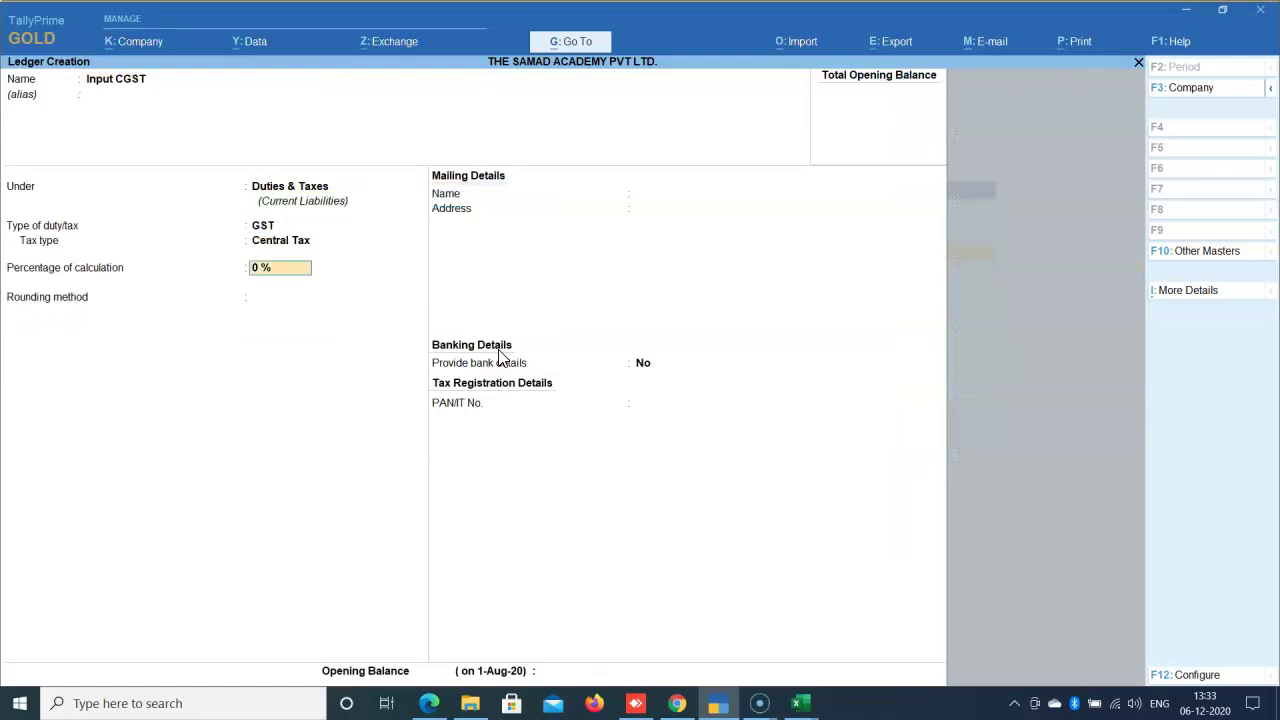
pyautogui.press('Return')
pyautogui.press('Return')
pyautogui.press('Return')
pyautogui.press('Return')
pyautogui.press('Return')
# Name the next ledger Ouput CGST and leave its alias blank
pyautogui.write('OUTPUT')
pyautogui.press('BackSpace')
pyautogui.press('BackSpace')
pyautogui.press('BackSpace')
pyautogui.press('BackSpace')
pyautogui.press('BackSpace')
pyautogui.write('uput CGST')
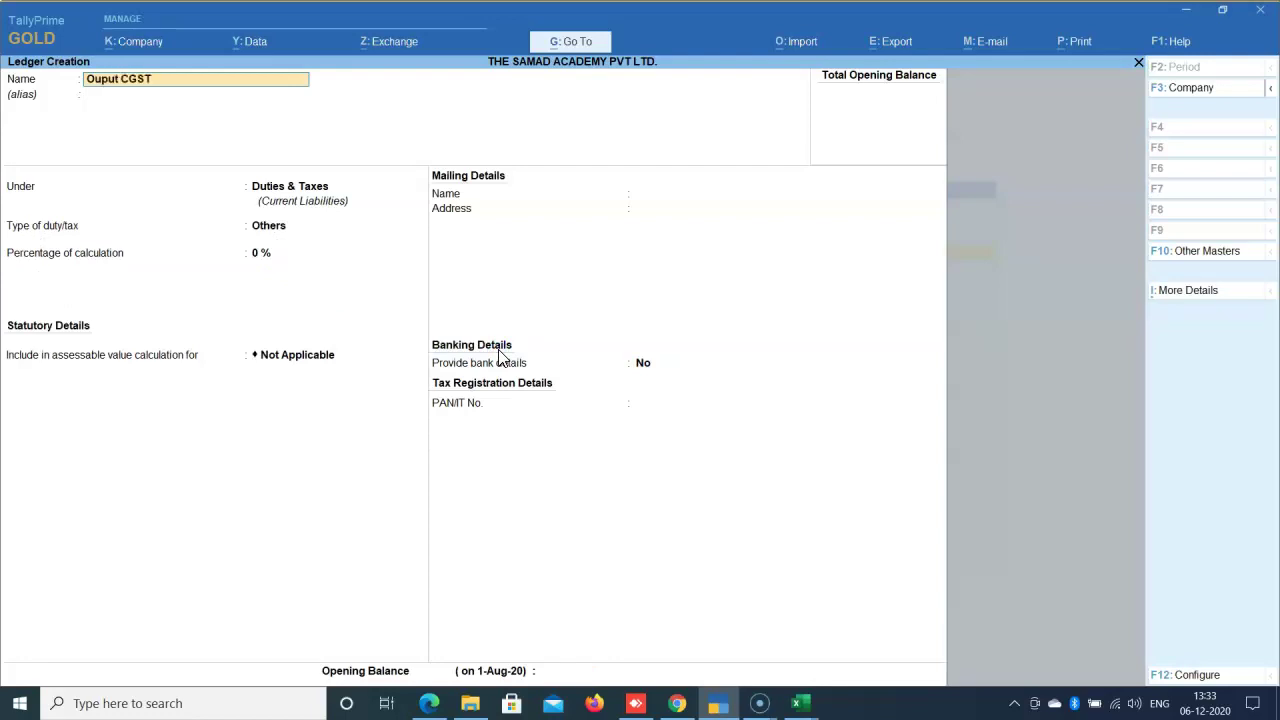
pyautogui.press('Return')
pyautogui.press('Return')
# Save the Ouput CGST ledger under Duties & Taxes with duty type GST and tax type Central Tax
pyautogui.press('Return')
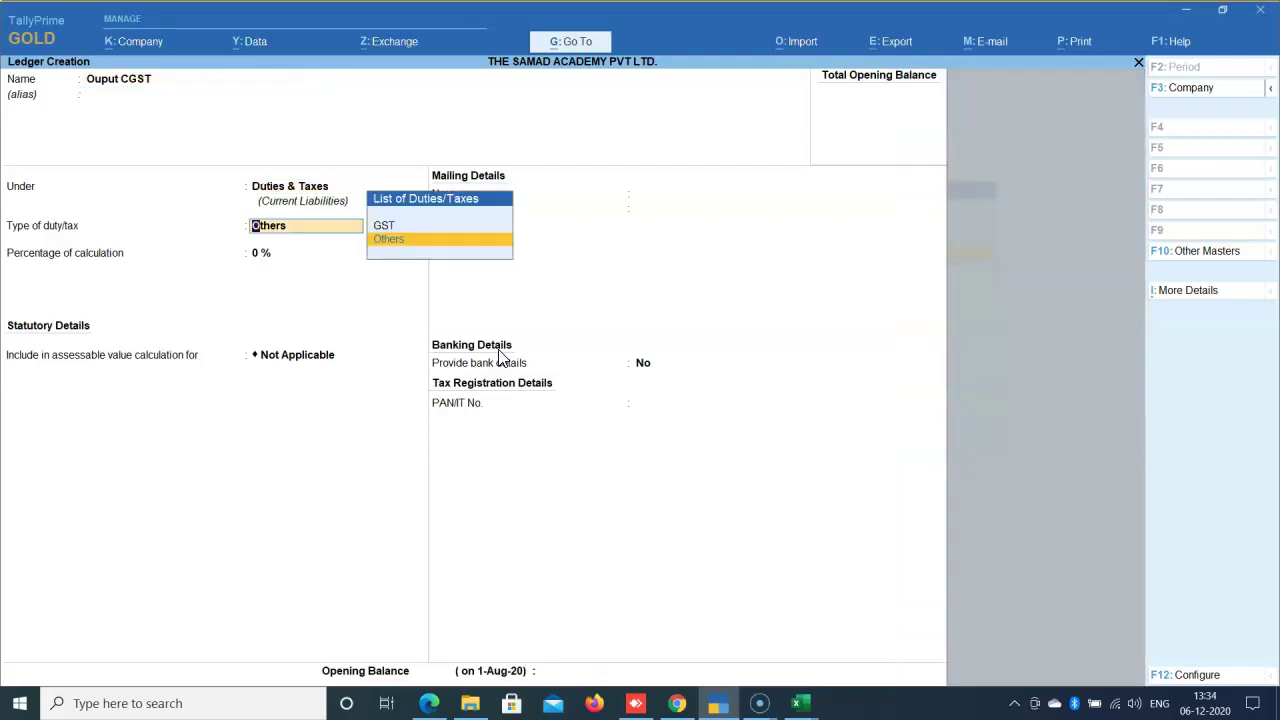
pyautogui.press('Up')
pyautogui.press('Return')
pyautogui.press('Return')
pyautogui.press('Return')
pyautogui.press('Return')
pyautogui.press('Return')
pyautogui.press('Return')
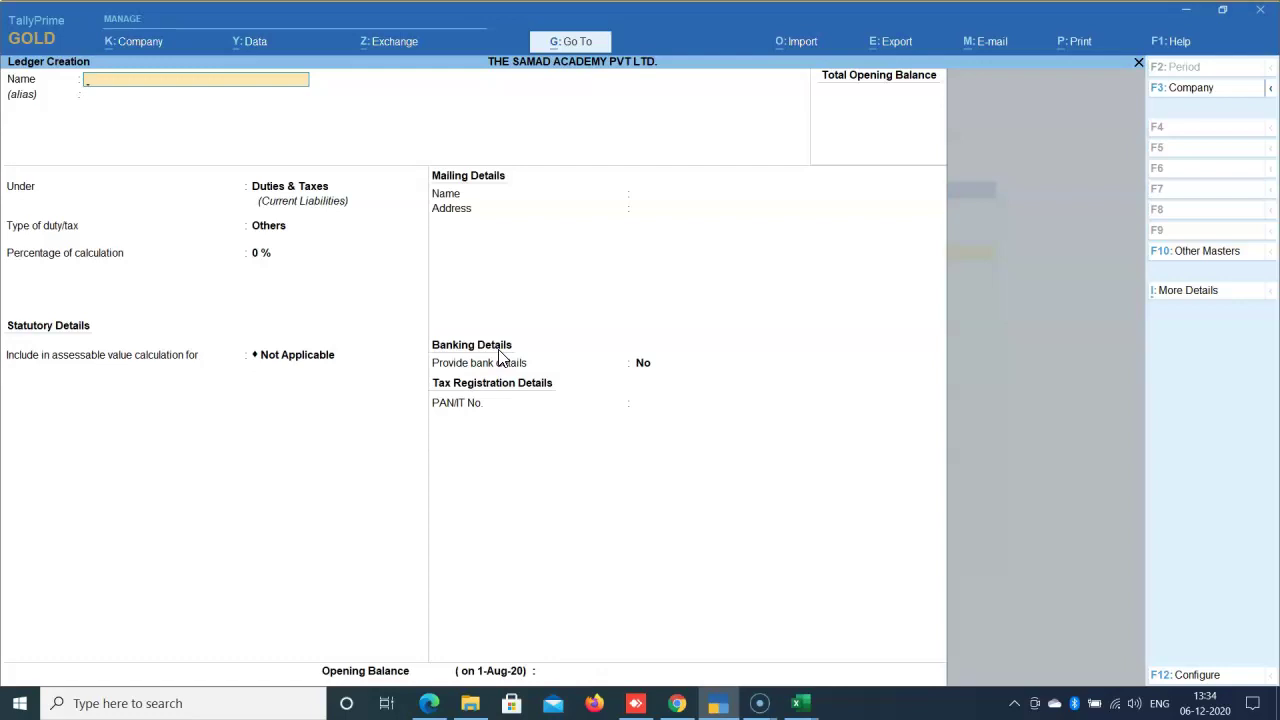
pyautogui.write('CGST@2.5%')
pyautogui.press('Return')
pyautogui.press('Return')
pyautogui.press('Return')
pyautogui.press('Up')
pyautogui.press('Return')
pyautogui.press('Return')
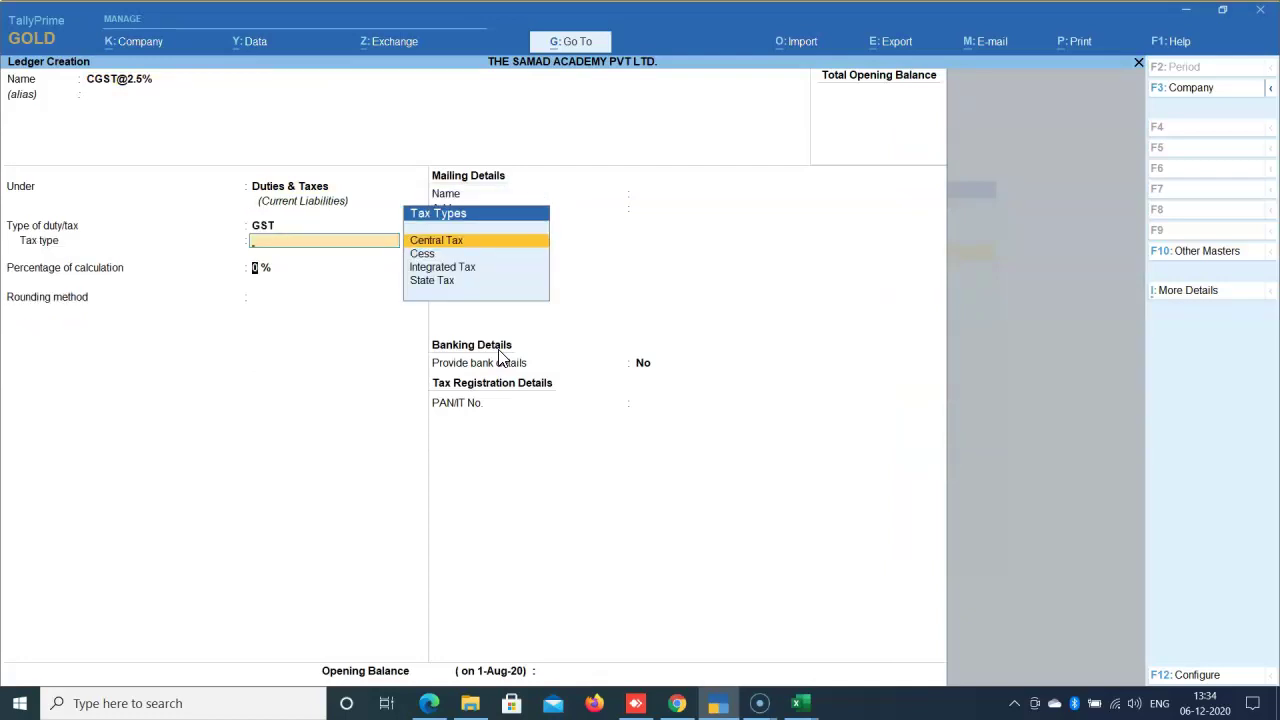
pyautogui.write('2.5')
pyautogui.press('Return')
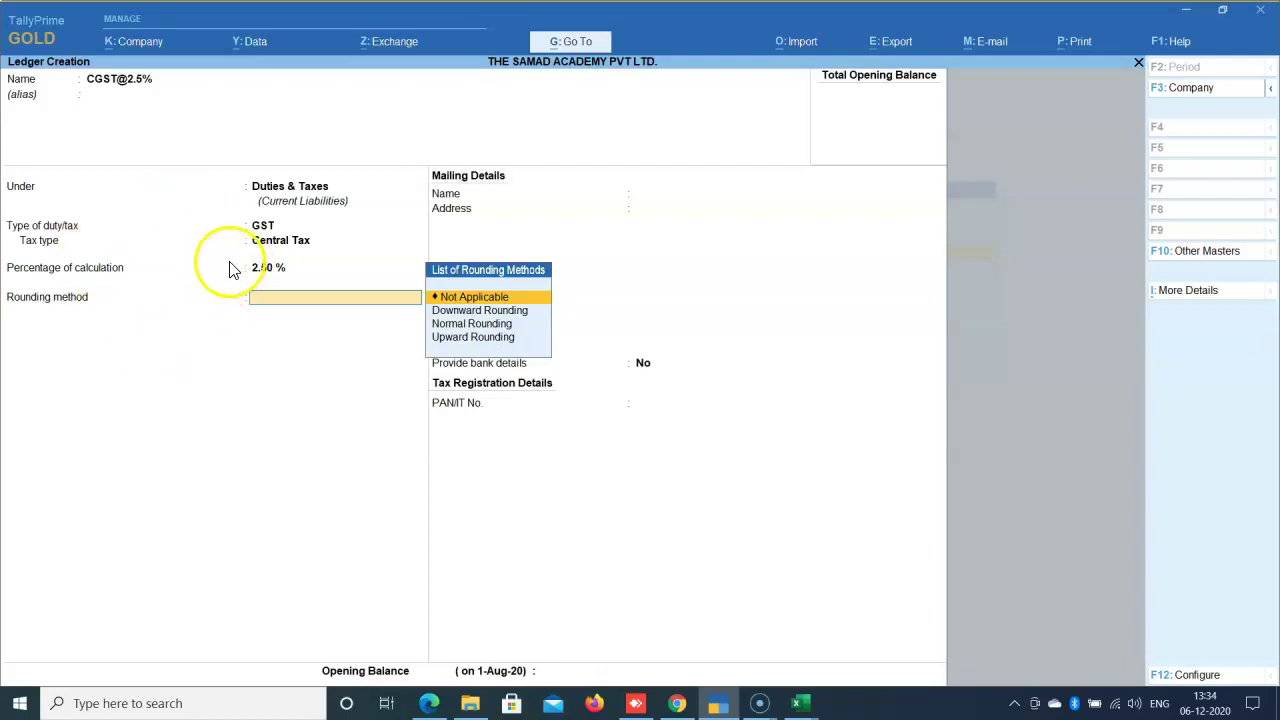
pyautogui.press('Return')
pyautogui.press('Return')
pyautogui.press('Return')
pyautogui.press('Return')
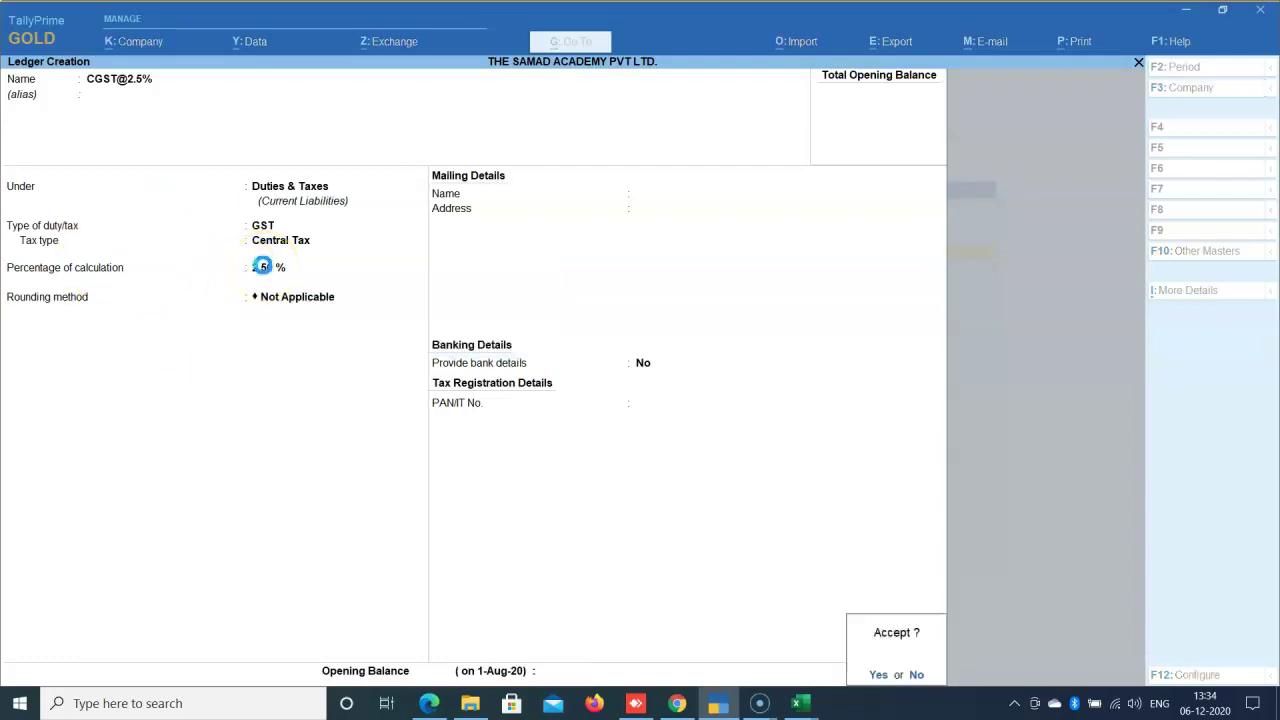
pyautogui.press('Return')
pyautogui.write('SGST')
pyautogui.press('BackSpace')
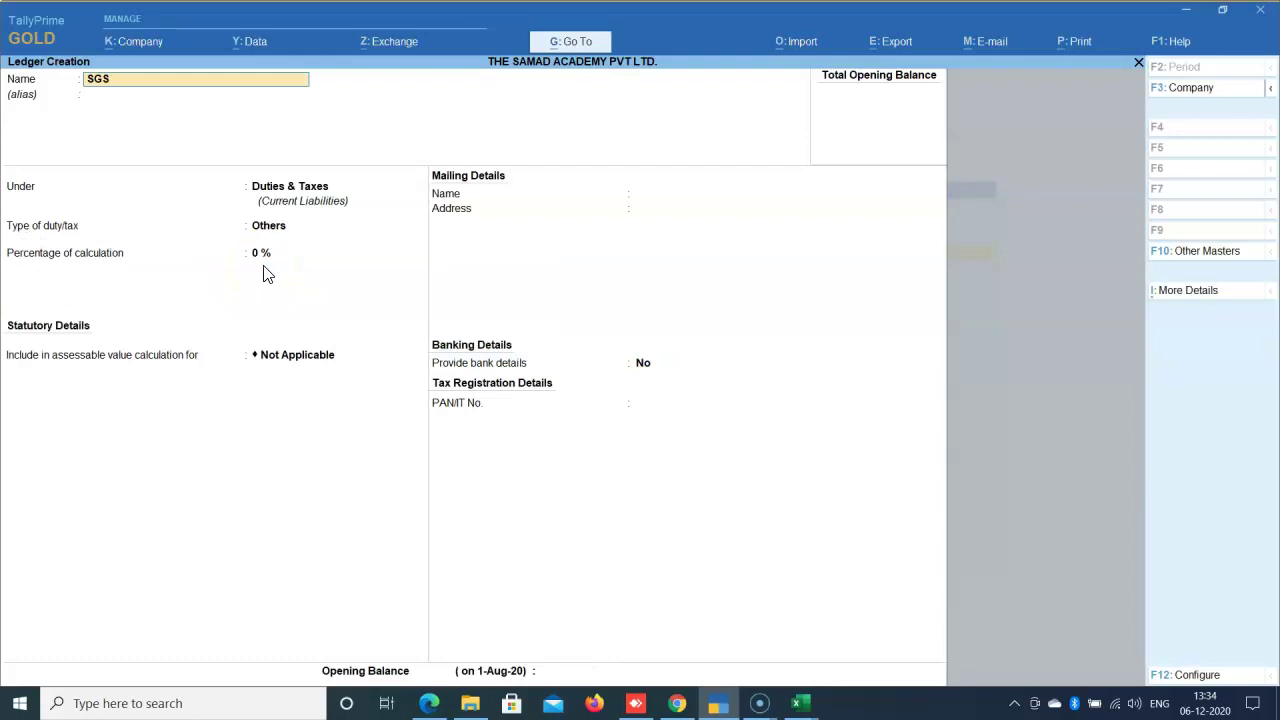
pyautogui.write('T@2.5%')
pyautogui.press('Return')
pyautogui.press('Return')
pyautogui.press('Return')
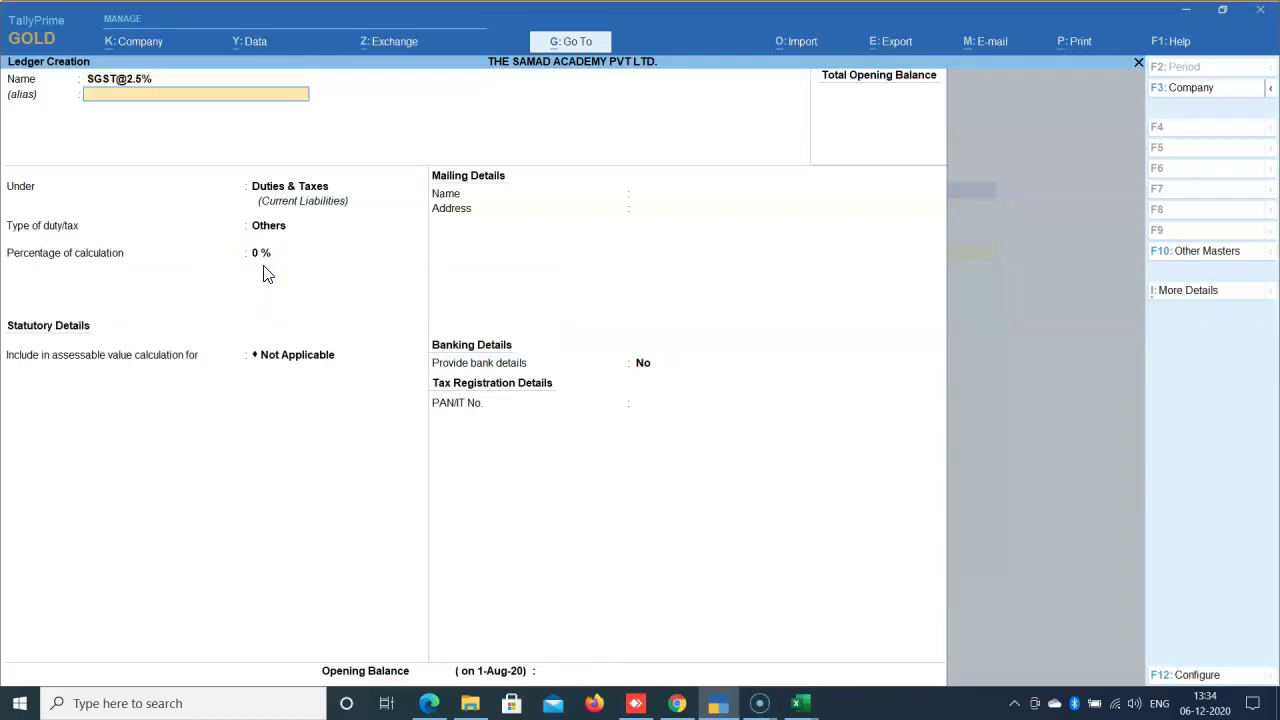
pyautogui.press('Up')
pyautogui.press('Return')
pyautogui.press('Down')
pyautogui.press('Down')
pyautogui.press('Down')
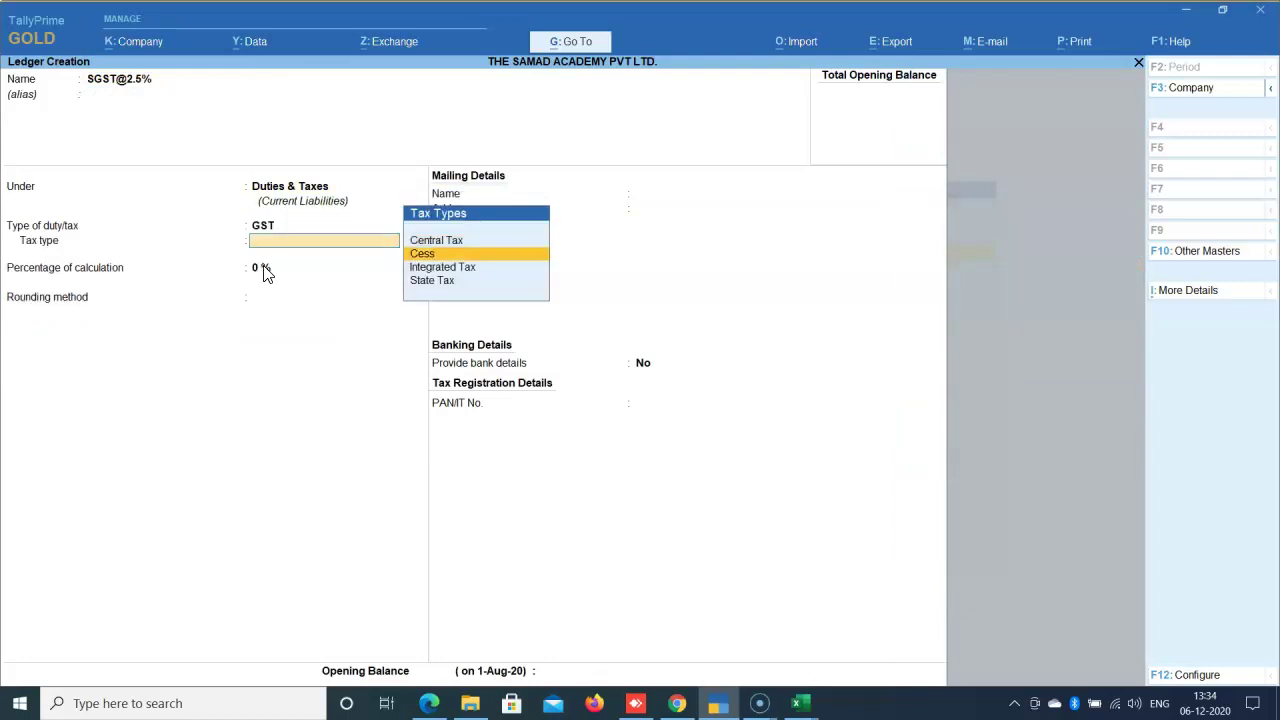
pyautogui.press('Return')
pyautogui.write('2.5')
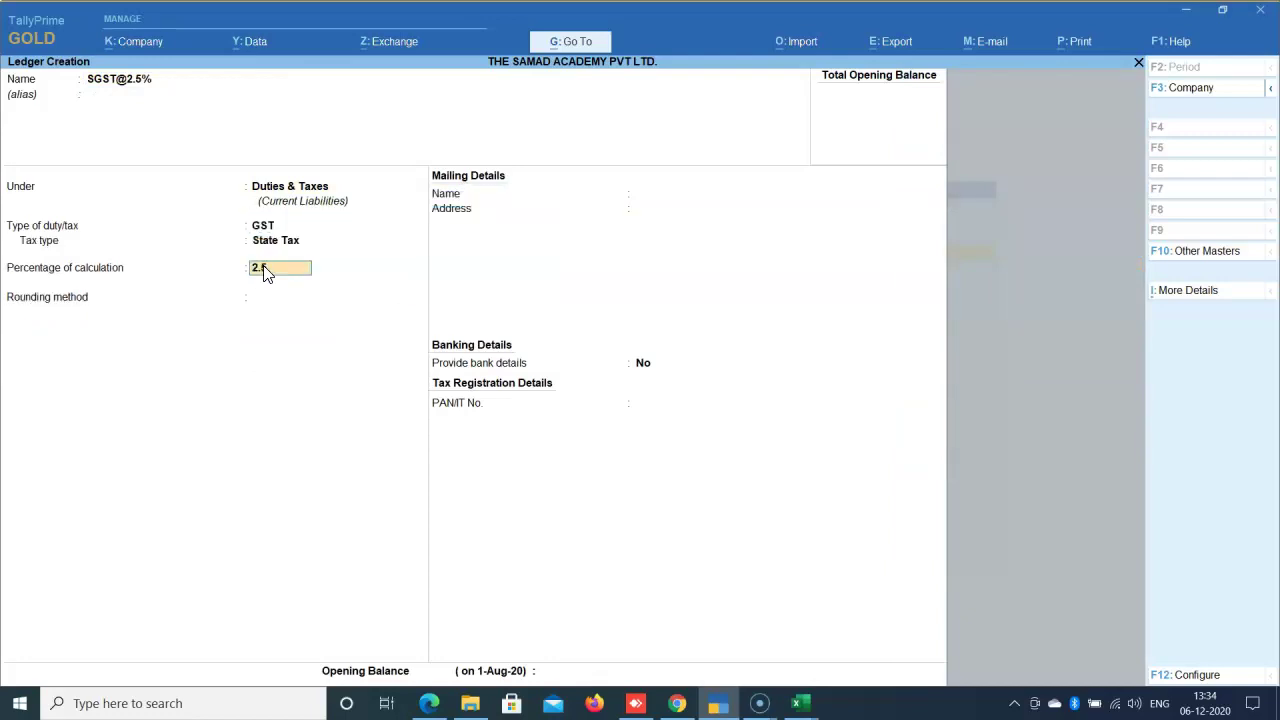
pyautogui.press('Return')
pyautogui.press('Return')
pyautogui.press('Return')
pyautogui.press('Return')
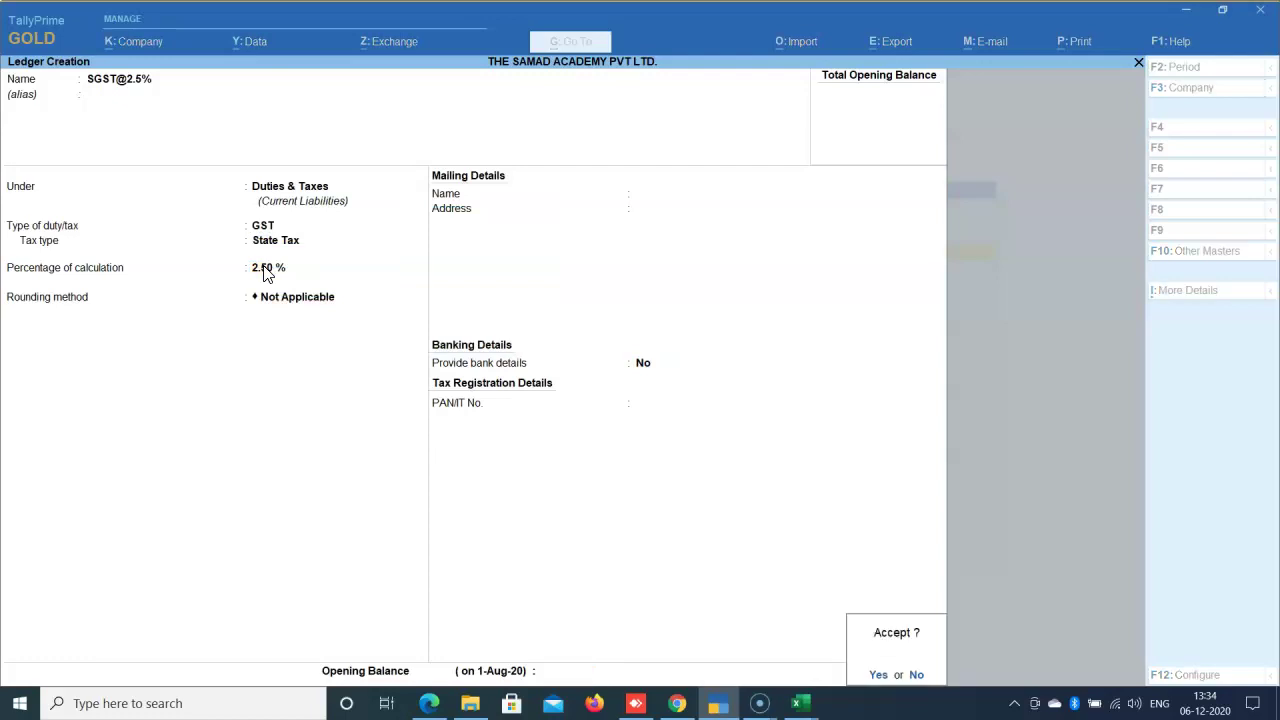
pyautogui.press('Return')
pyautogui.write('Inne')
pyautogui.press('BackSpace')
pyautogui.press('BackSpace')
pyautogui.write('put CGST@2.5')
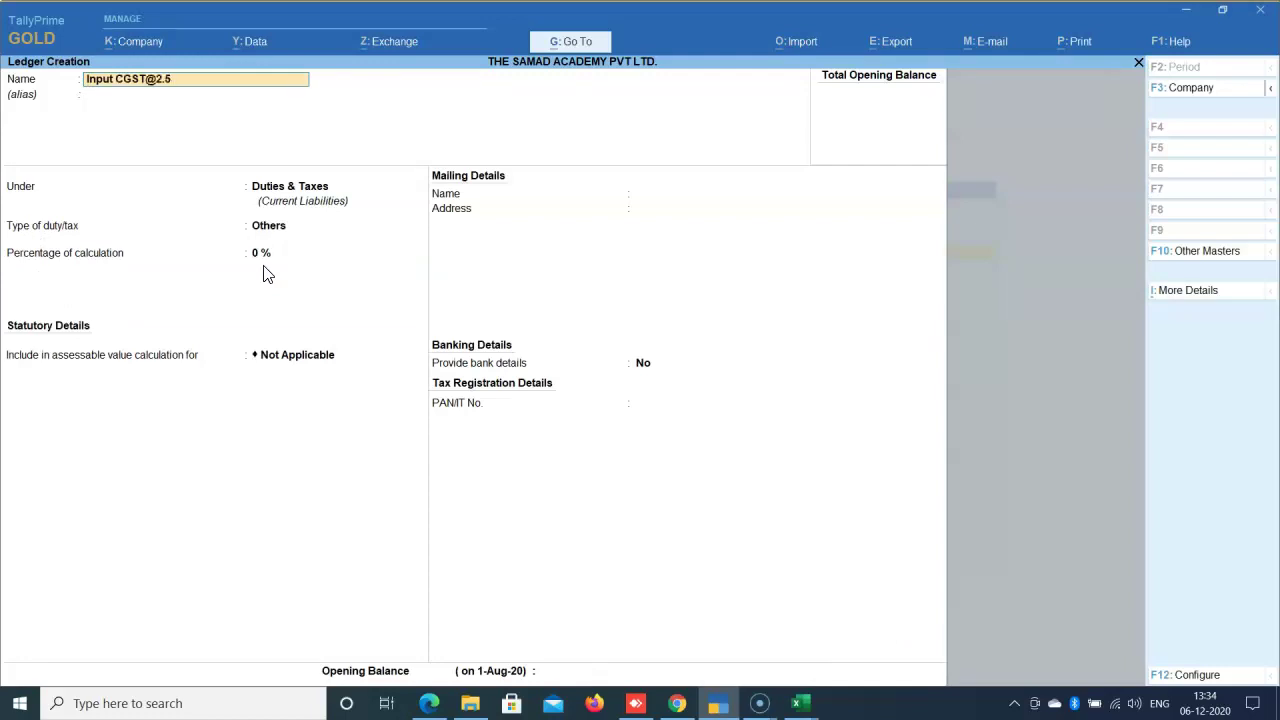
pyautogui.write('%')
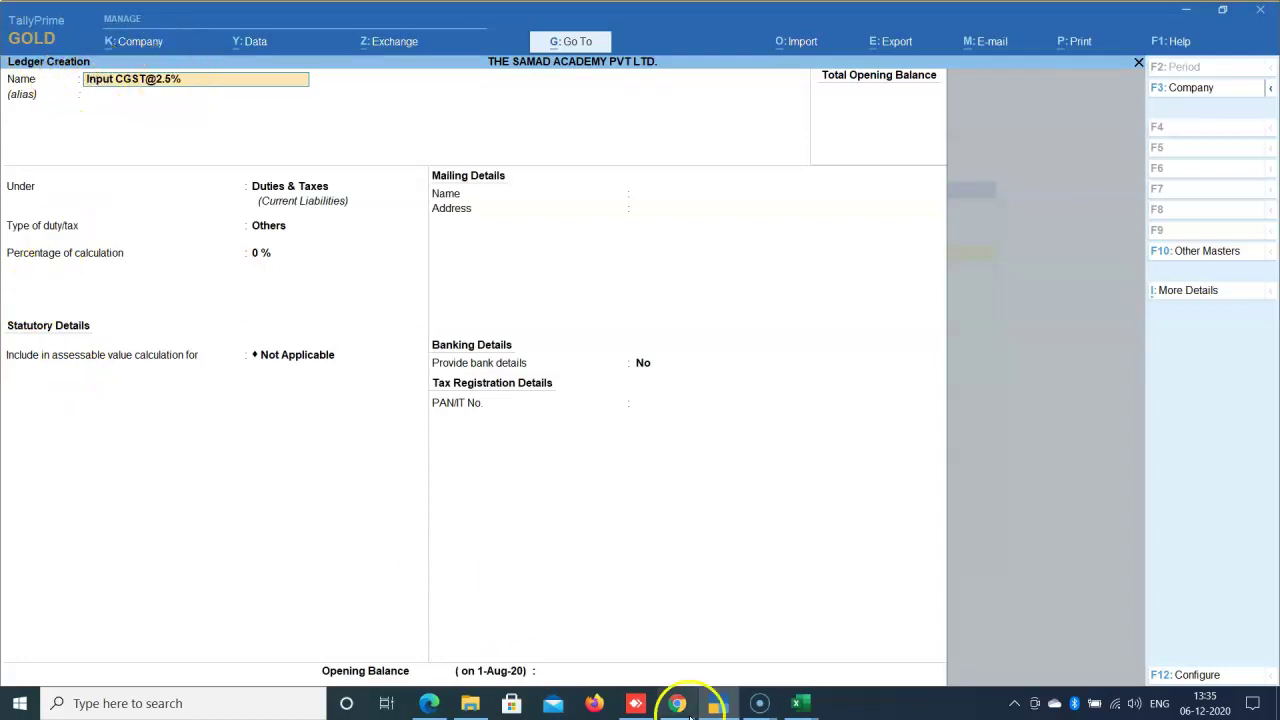
# Switch to the GST_Prime_Working File workbook in Excel, review the ledger lists of all four methods, and return to TallyPrime
pyautogui.click(799, 701)
pyautogui.click(877, 646)
pyautogui.click(860, 56)
pyautogui.moveTo(106, 323); pyautogui.dragTo(117, 415)
pyautogui.moveTo(287, 338); pyautogui.dragTo(389, 491)
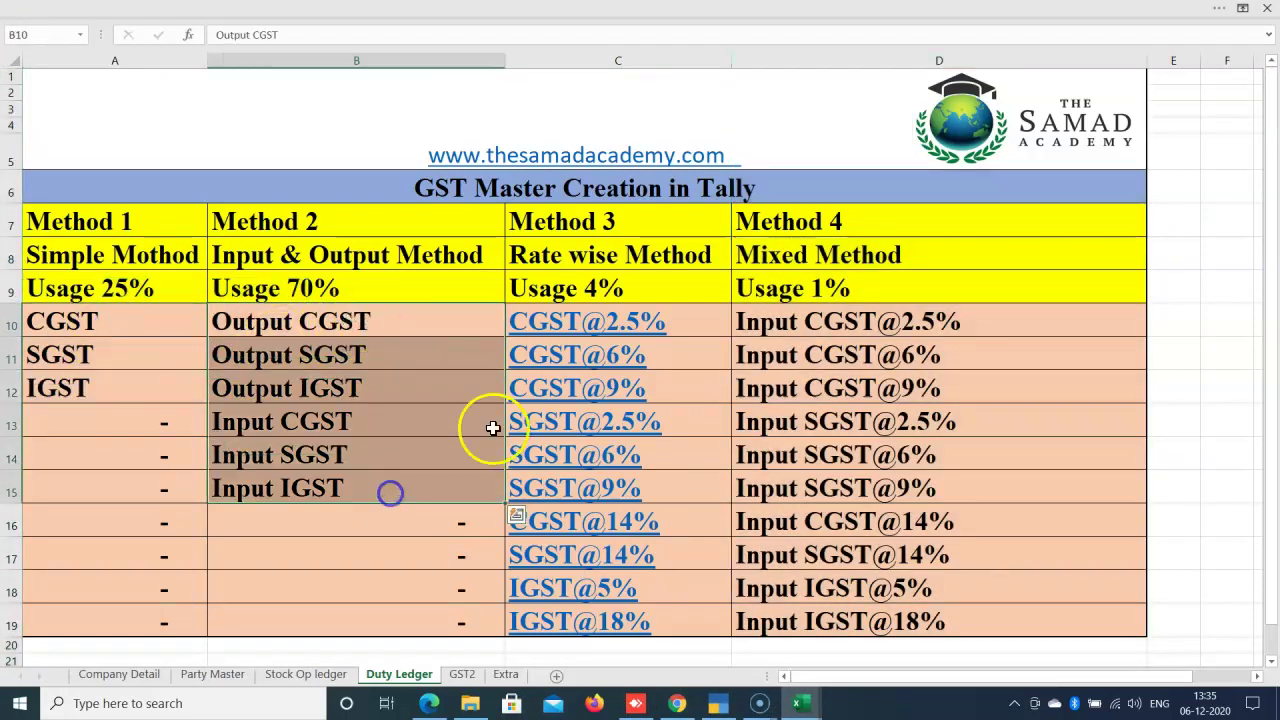
pyautogui.moveTo(677, 320); pyautogui.dragTo(727, 620)
pyautogui.moveTo(970, 320); pyautogui.dragTo(977, 621)
pyautogui.click(718, 703)
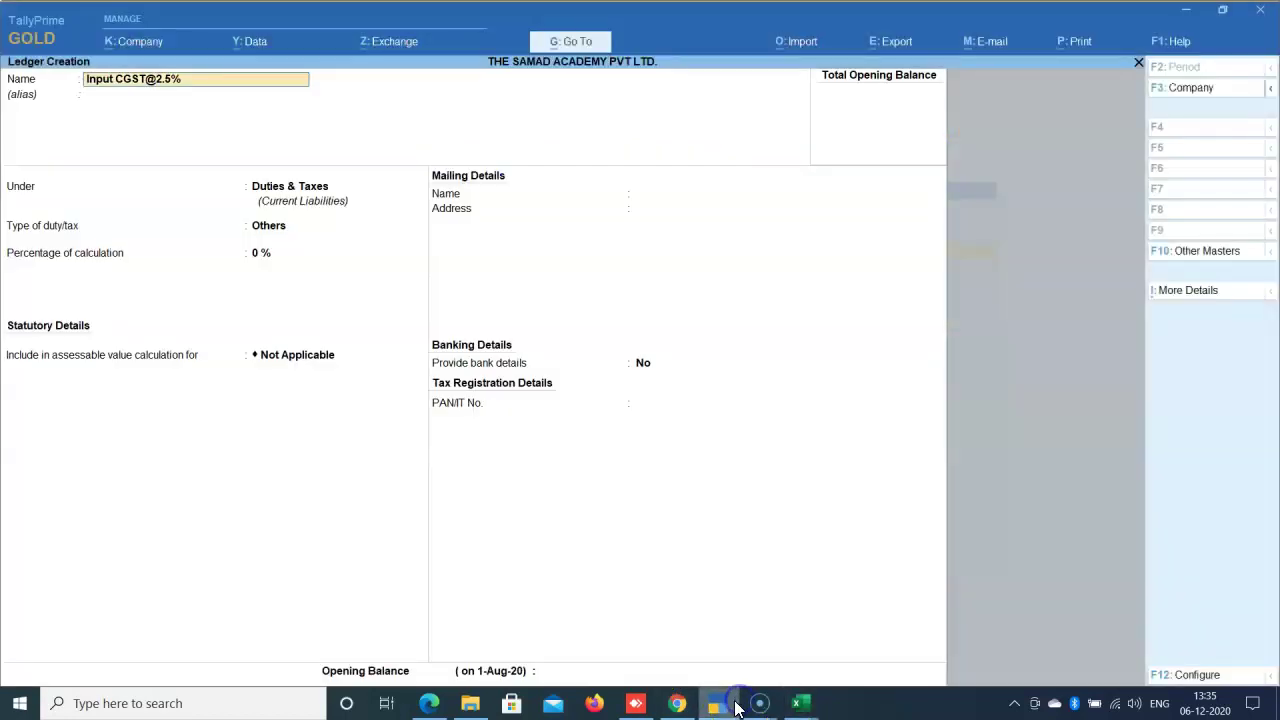
pyautogui.press('Return')
pyautogui.press('Return')
pyautogui.write('DU')
pyautogui.press('Up')
pyautogui.press('Return')
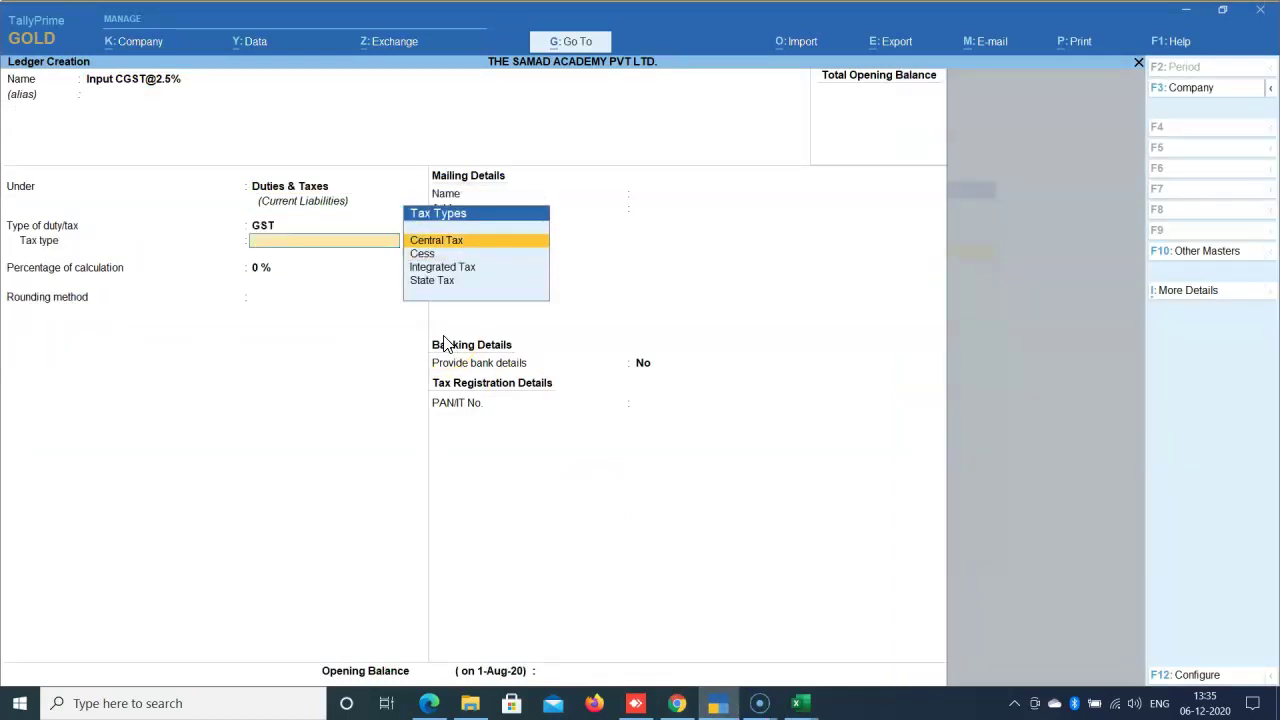
pyautogui.press('Return')
pyautogui.write('2.5')
pyautogui.press('Return')
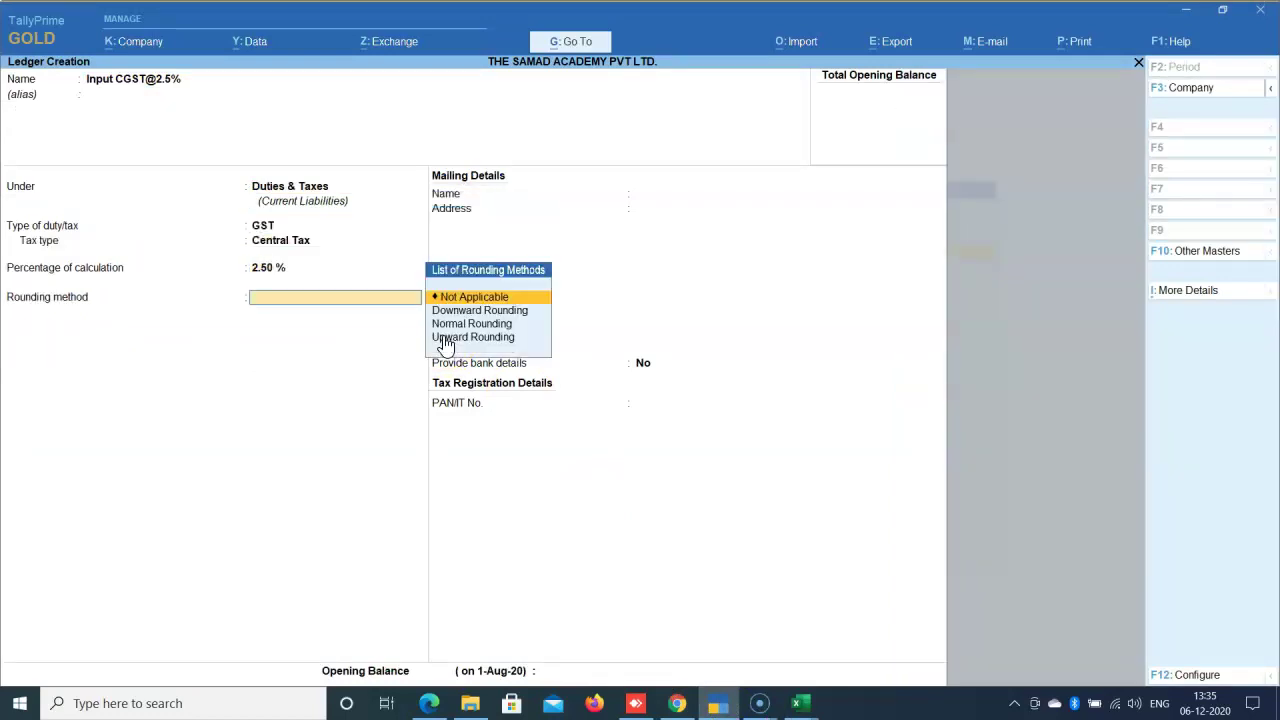
pyautogui.press('Return')
pyautogui.press('Return')
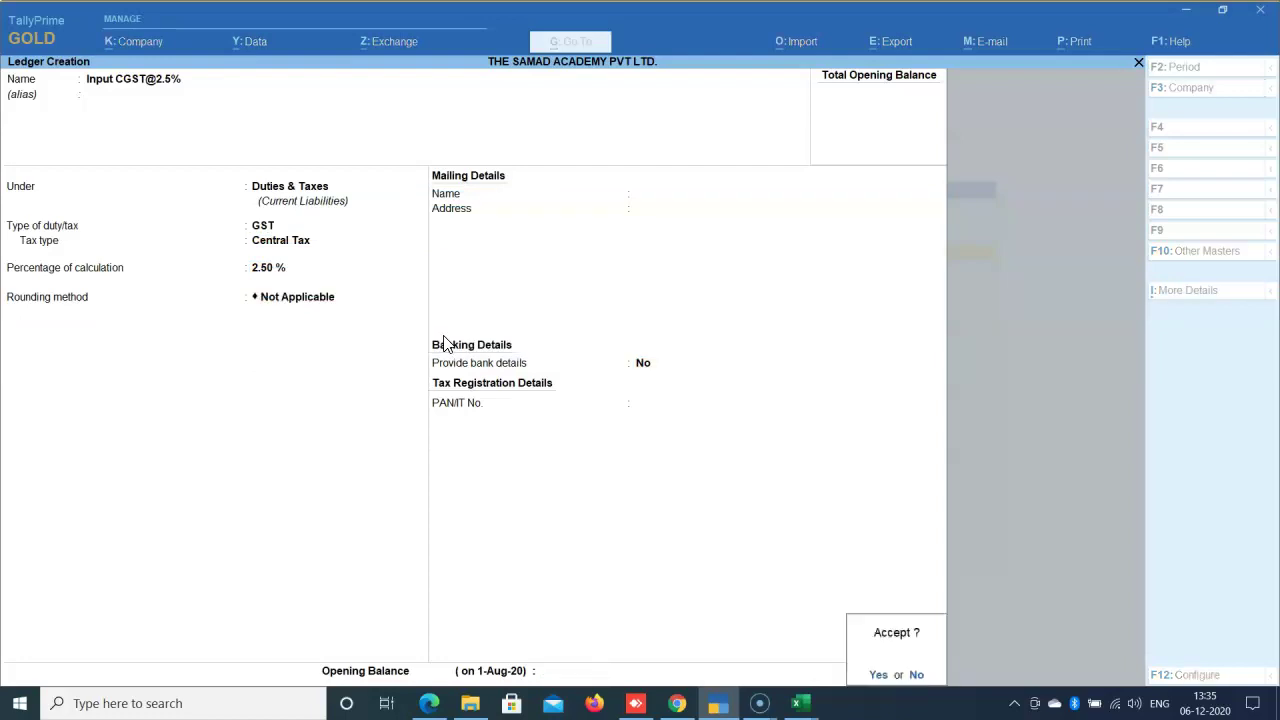
pyautogui.press('Return')
pyautogui.write('Output CGST@')
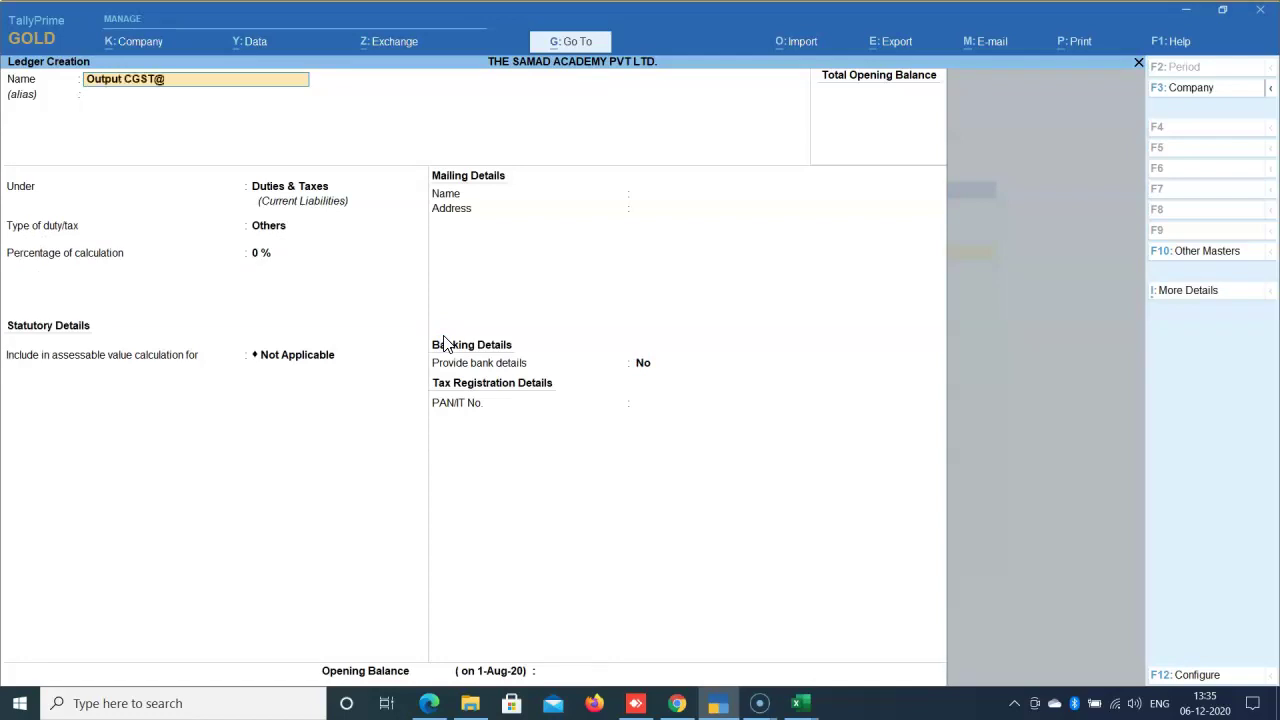
pyautogui.write('2.5%')
pyautogui.press('Return')
pyautogui.press('Return')
pyautogui.press('Up')
pyautogui.press('Return')
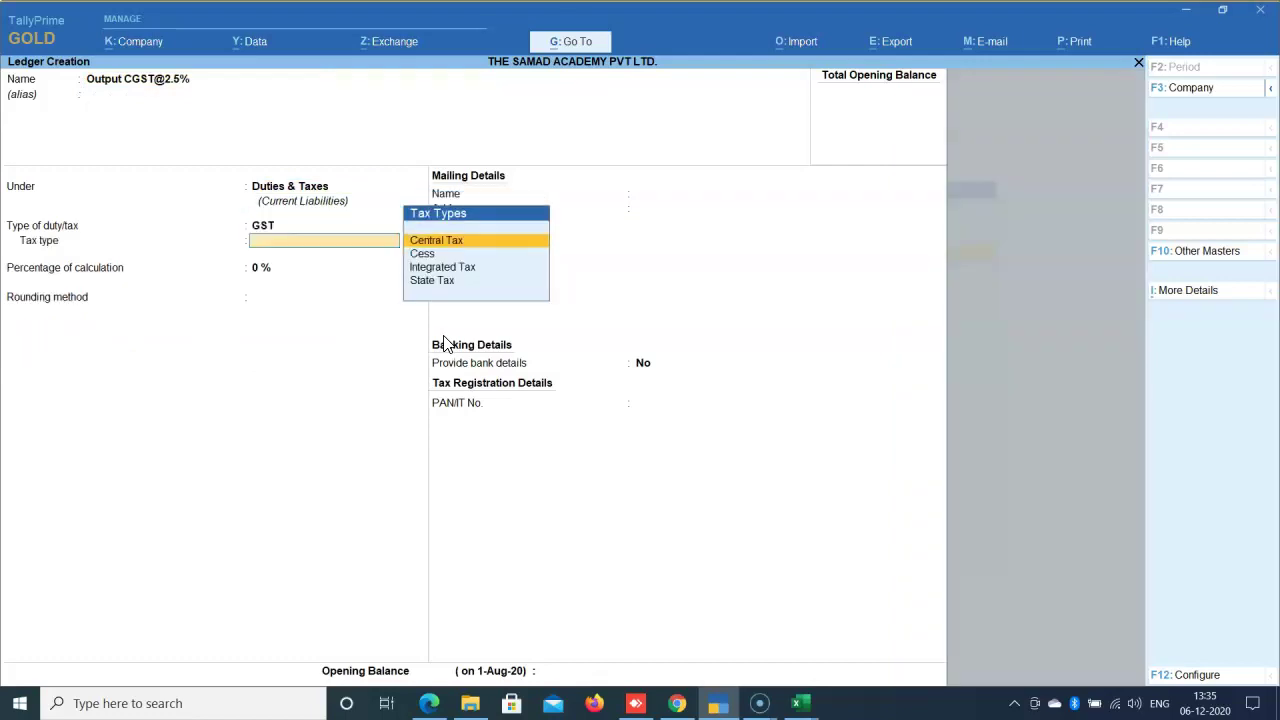
pyautogui.press('Return')
pyautogui.press('Return')
pyautogui.press('Return')
pyautogui.press('BackSpace')
pyautogui.press('BackSpace')
pyautogui.write('2.5')
pyautogui.press('Return')
pyautogui.press('Return')
pyautogui.press('Return')
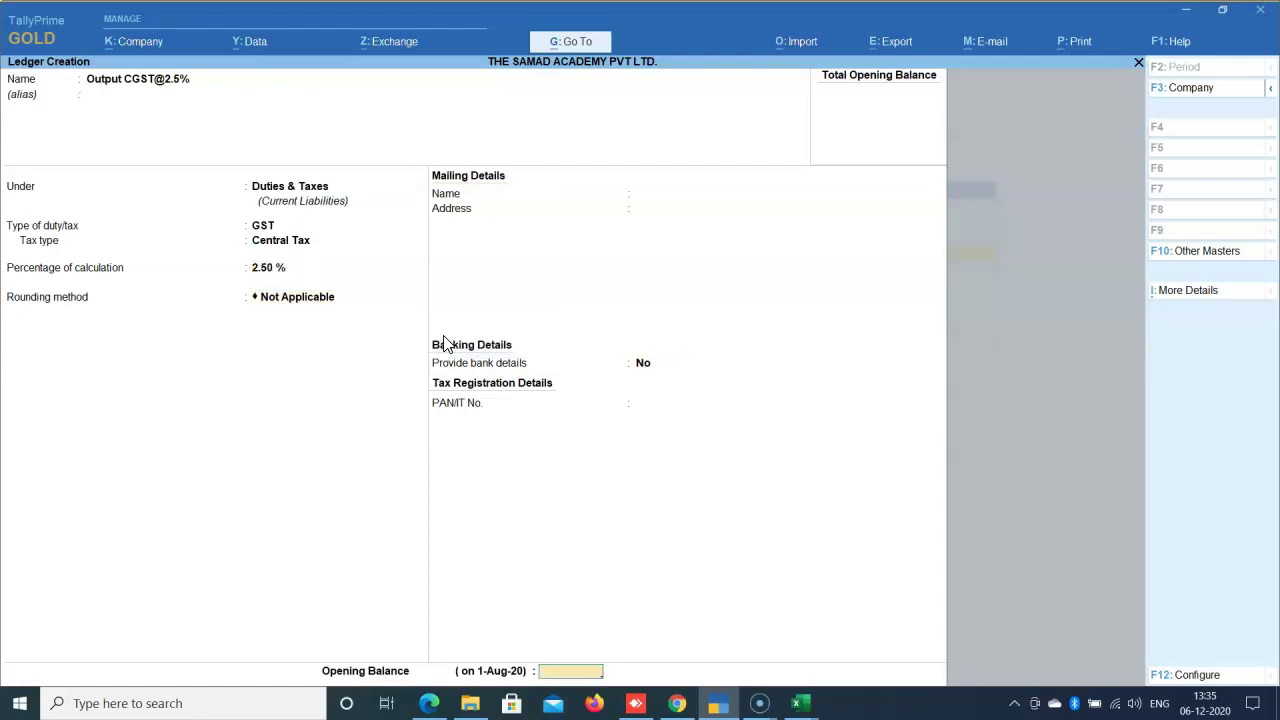
pyautogui.press('Return')
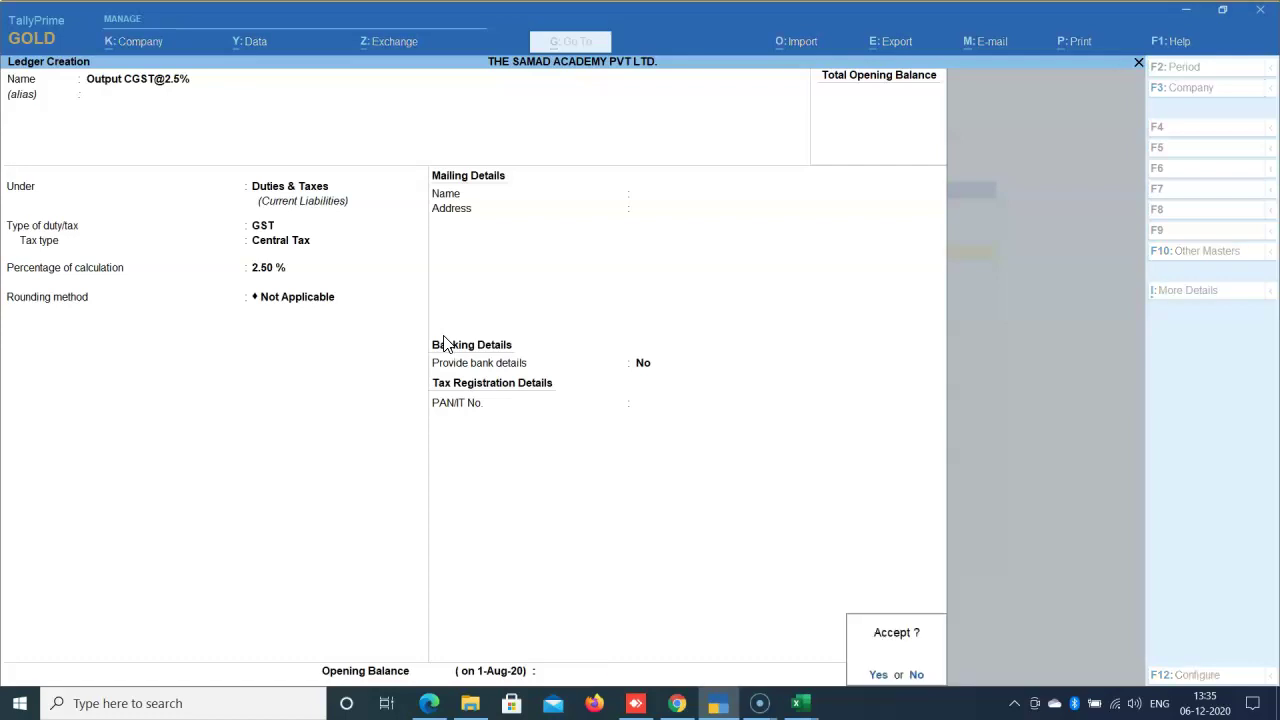
pyautogui.press('Return')
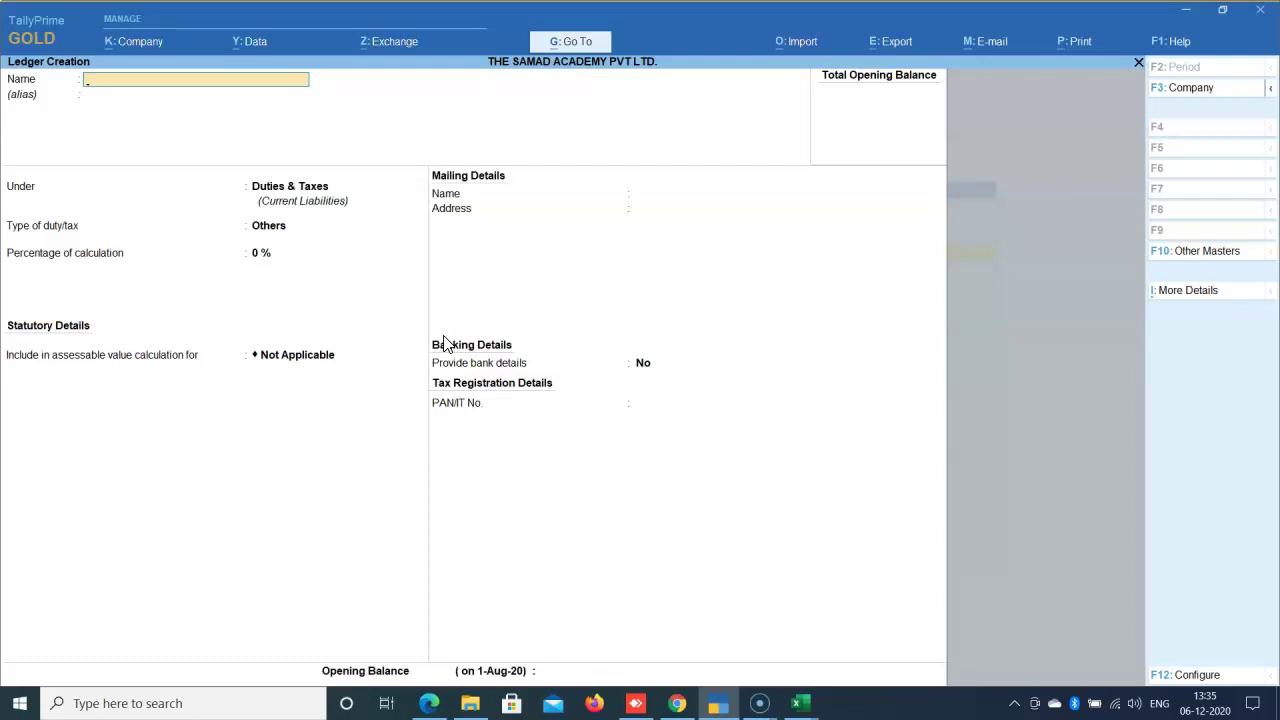
pyautogui.press('Escape')
pyautogui.press('Return')
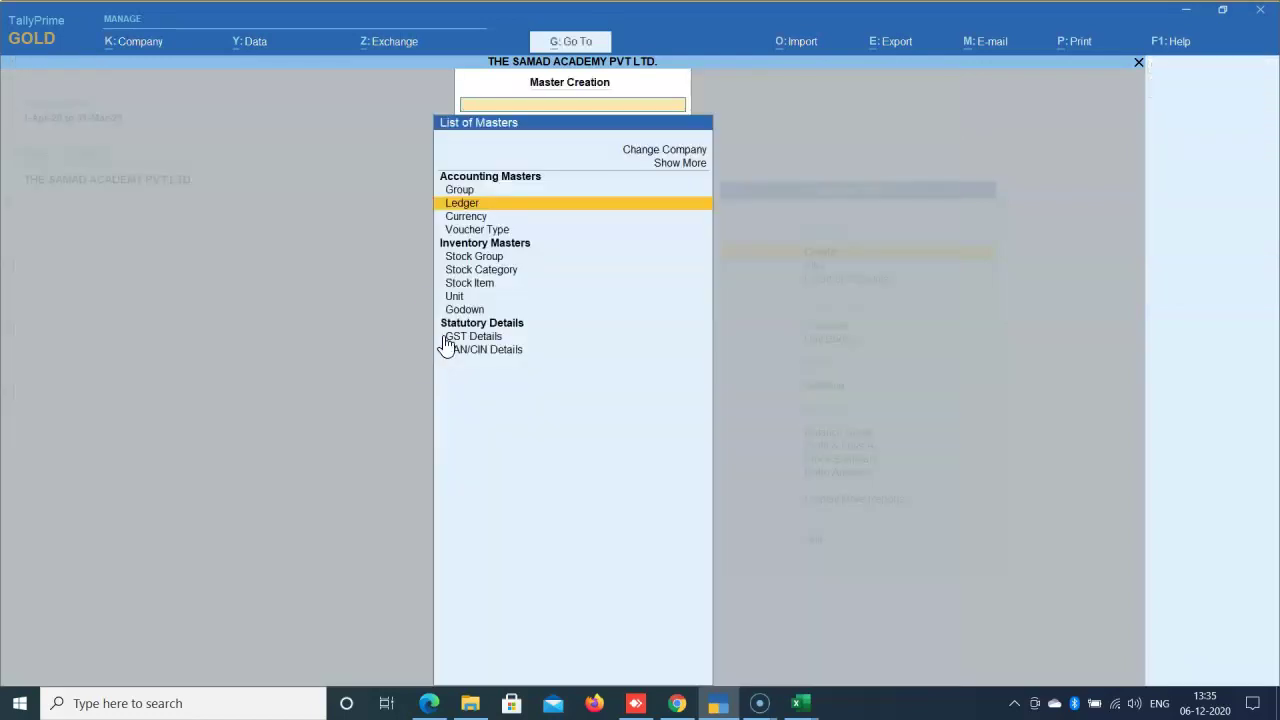
# Switch to the GST_Prime_Working File workbook in Excel and compare the simple, input and output, rate wise and mixed method columns
pyautogui.click(800, 703)
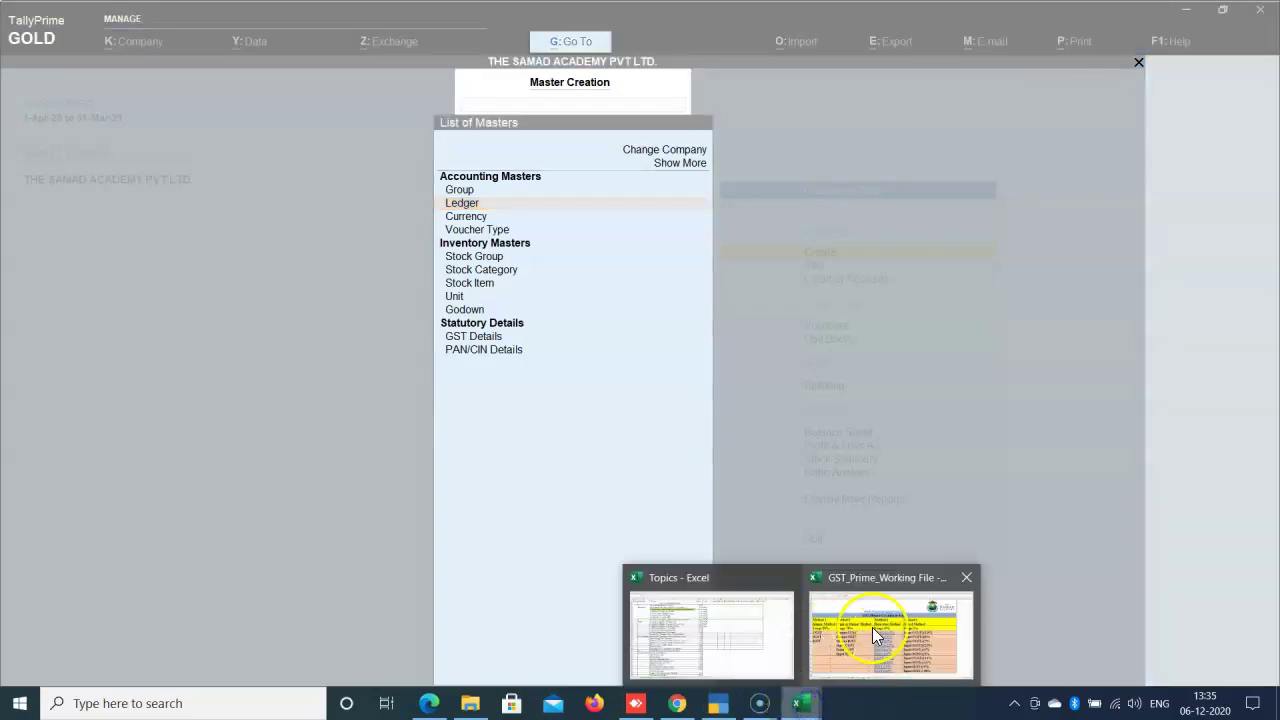
pyautogui.click(872, 627)
pyautogui.click(114, 62)
pyautogui.click(332, 62)
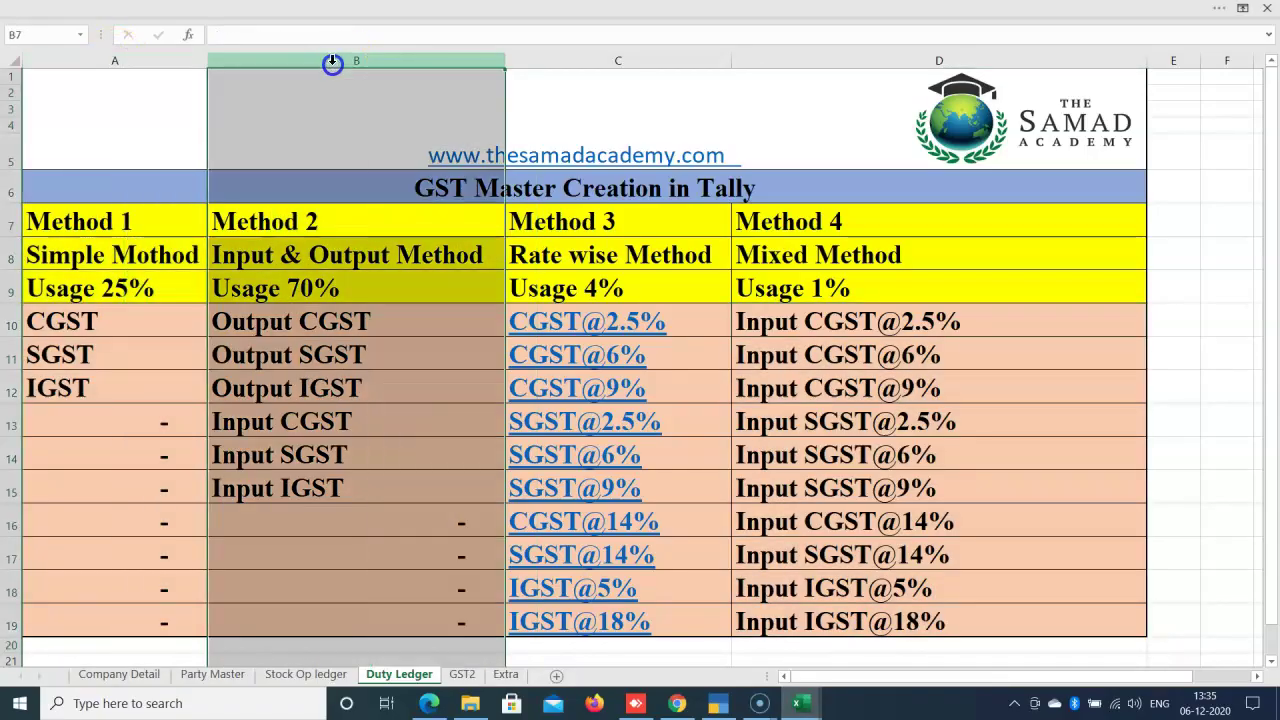
pyautogui.click(557, 60)
pyautogui.click(777, 60)
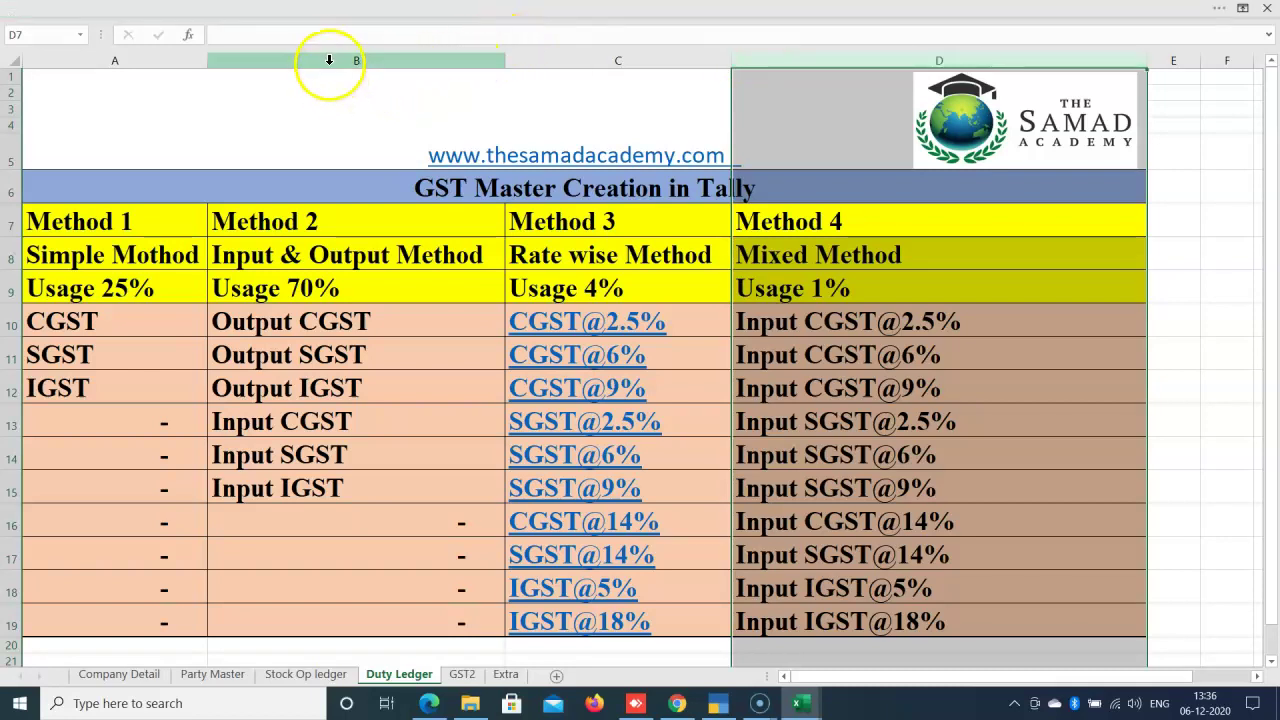
pyautogui.click(329, 60)
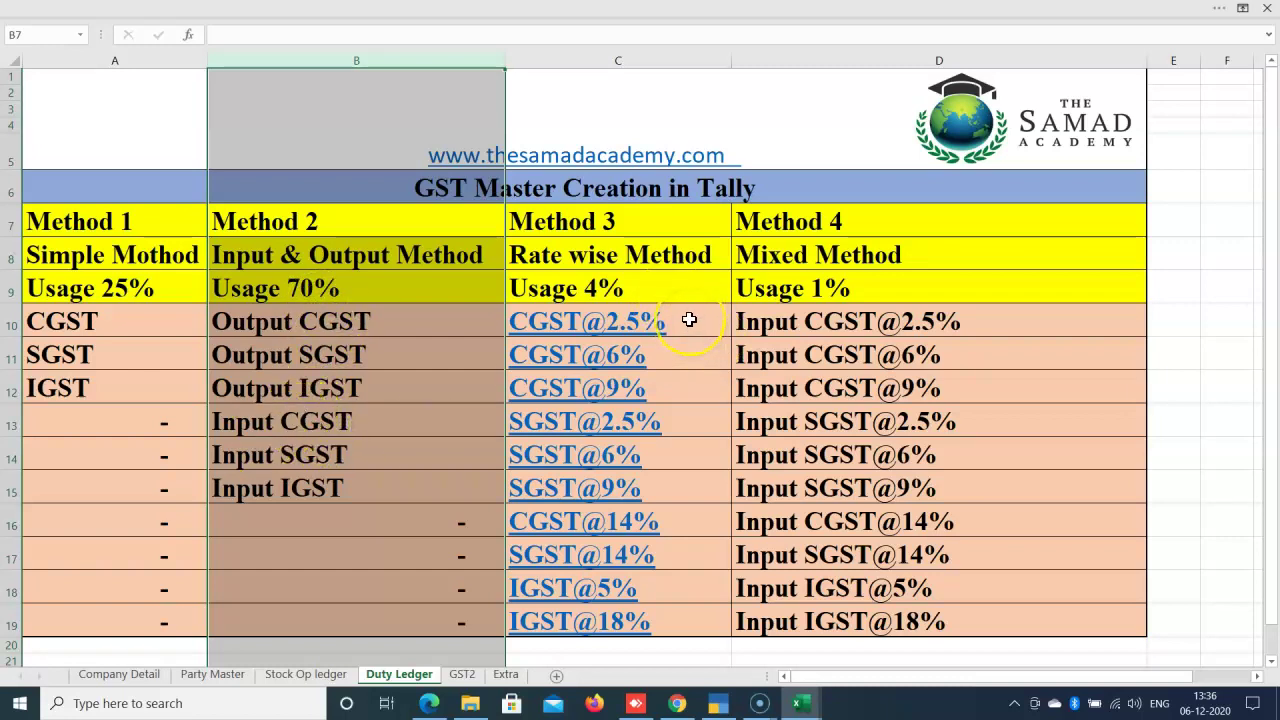
pyautogui.click(621, 60)
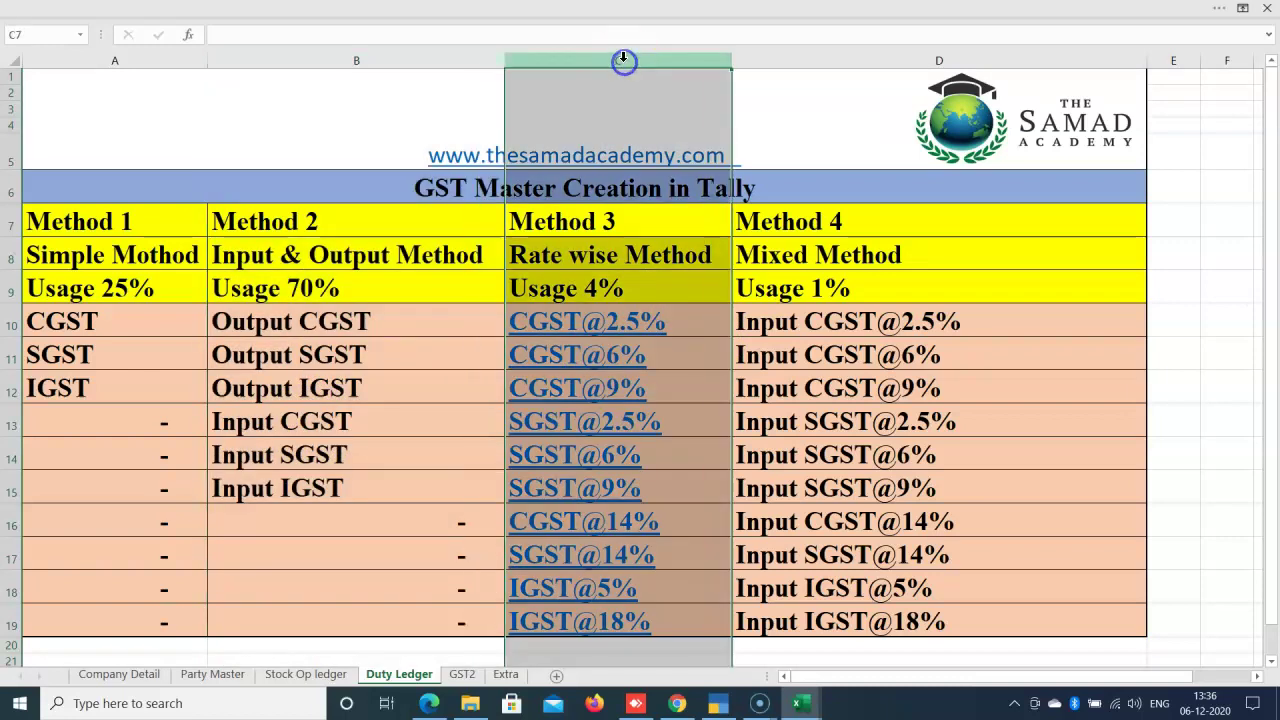